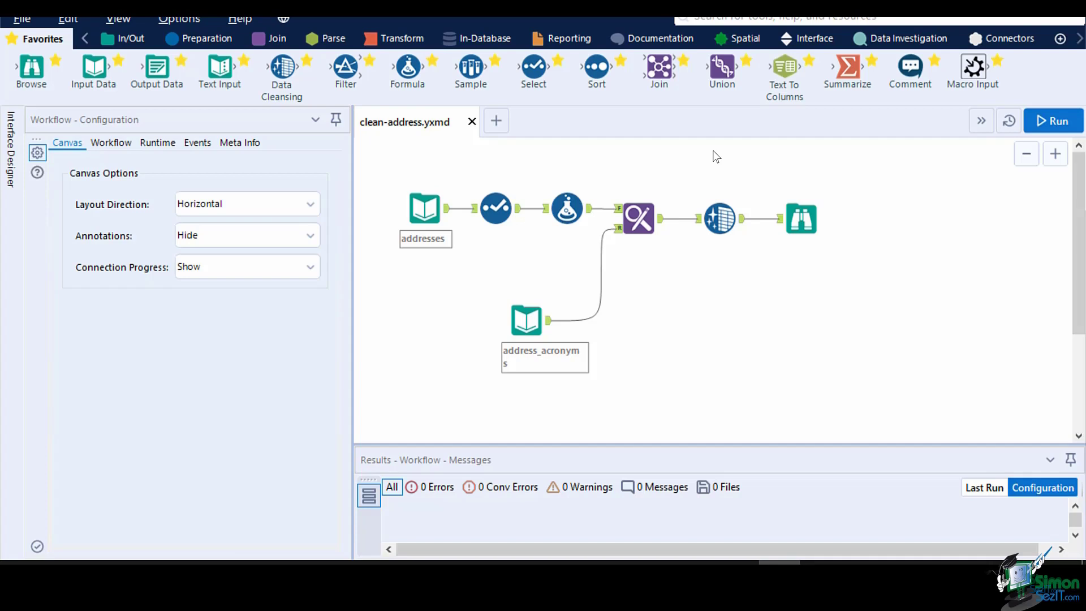
# - Place a Macro Input above the addresses input and set the workflow type to Standard Macro
pyautogui.click(803, 44)
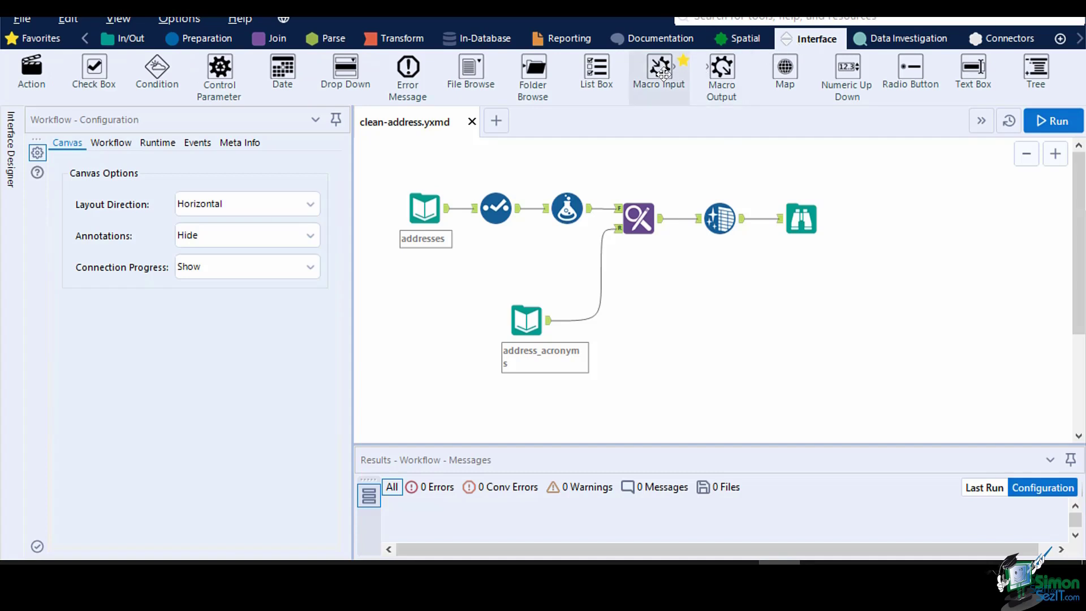
pyautogui.moveTo(659, 68); pyautogui.dragTo(431, 158)
pyautogui.click(379, 185)
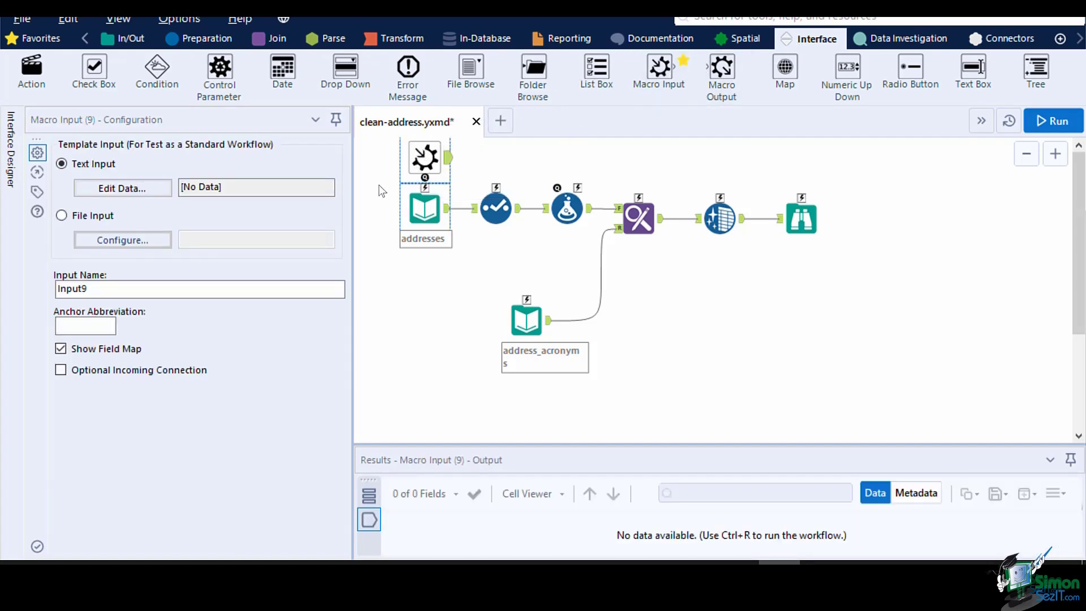
pyautogui.click(114, 143)
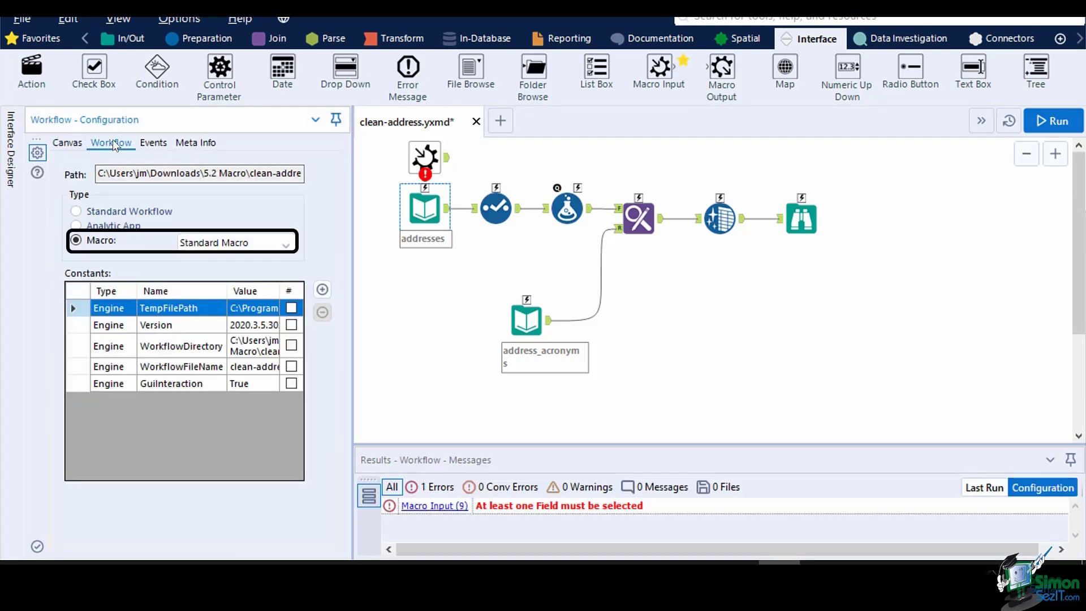
pyautogui.click(287, 244)
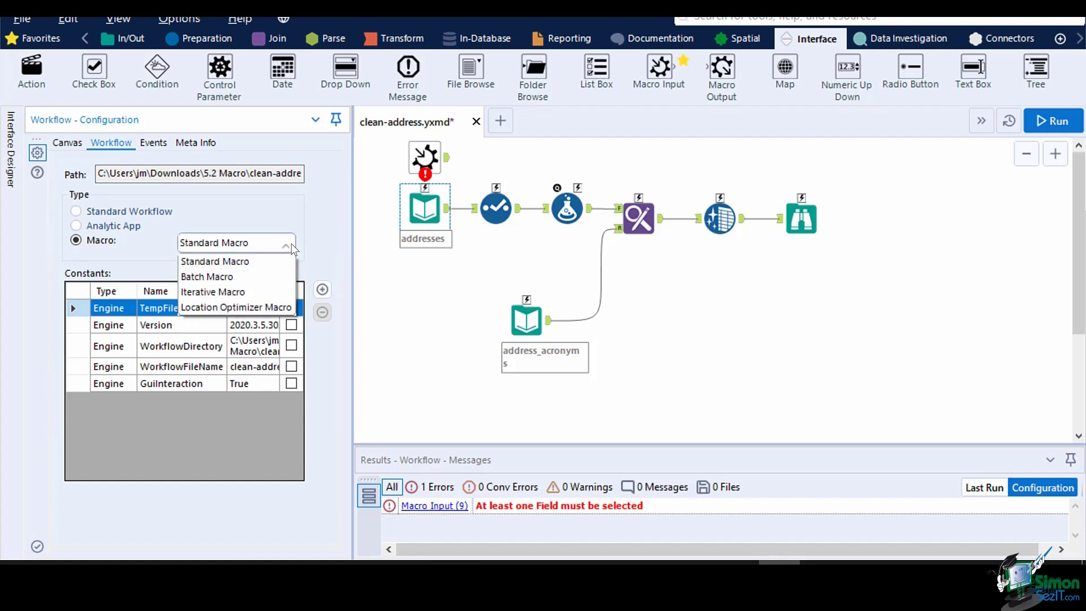
pyautogui.click(291, 249)
pyautogui.click(419, 166)
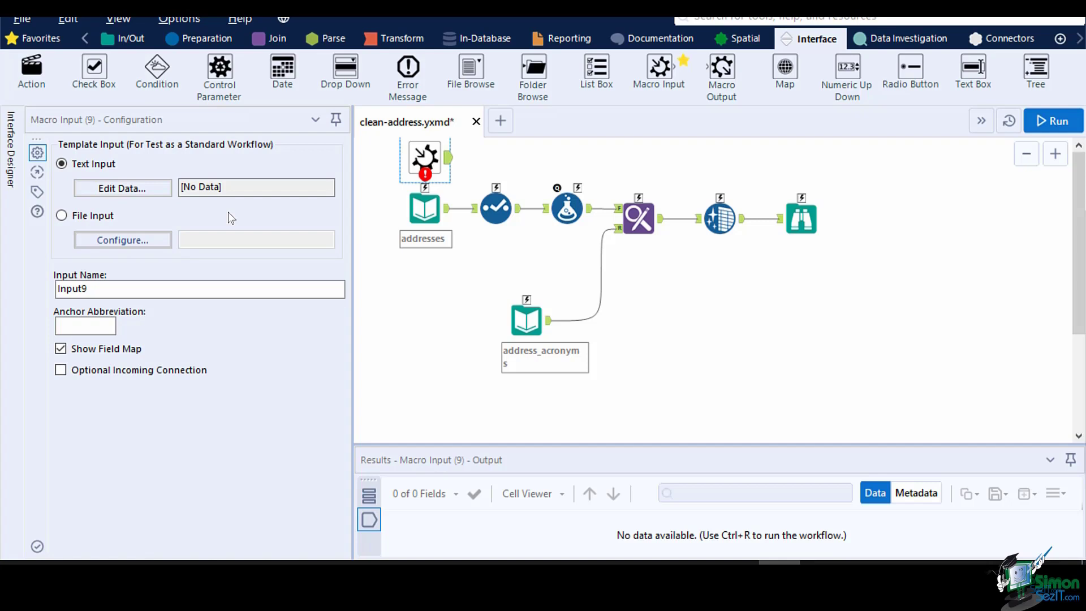
# - Set Input9's template to File Input, reading Sheet1 of addresses.xlsx
pyautogui.click(226, 214)
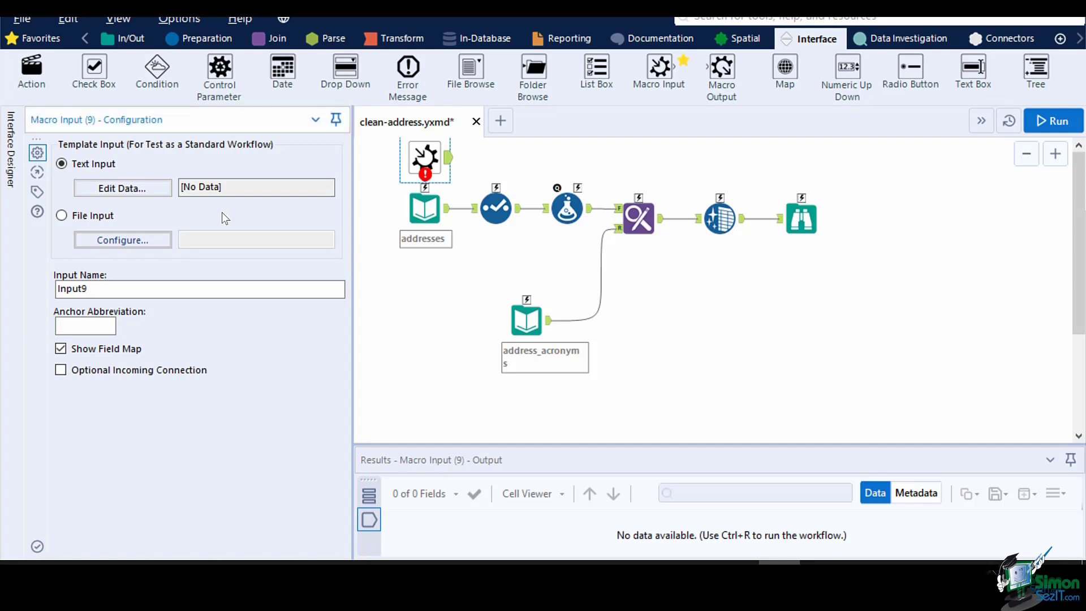
pyautogui.click(62, 215)
pyautogui.click(122, 240)
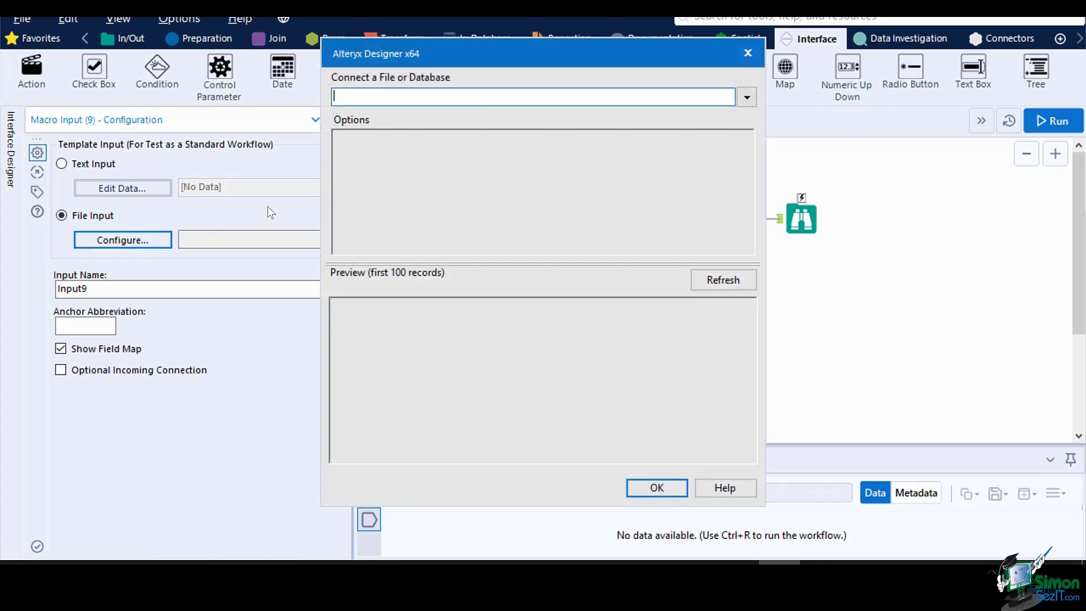
pyautogui.click(746, 97)
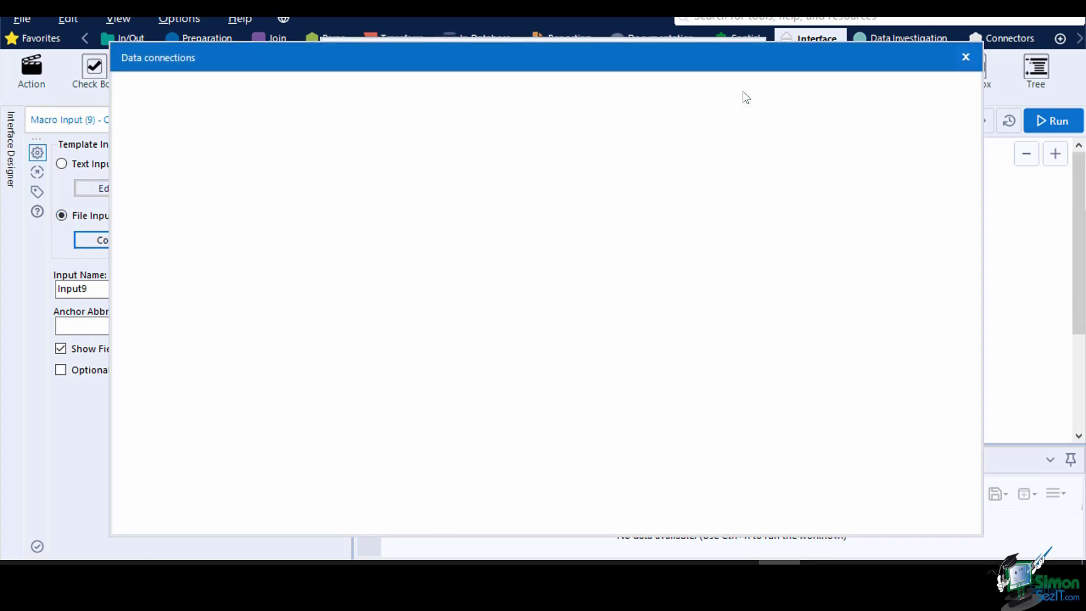
pyautogui.click(164, 159)
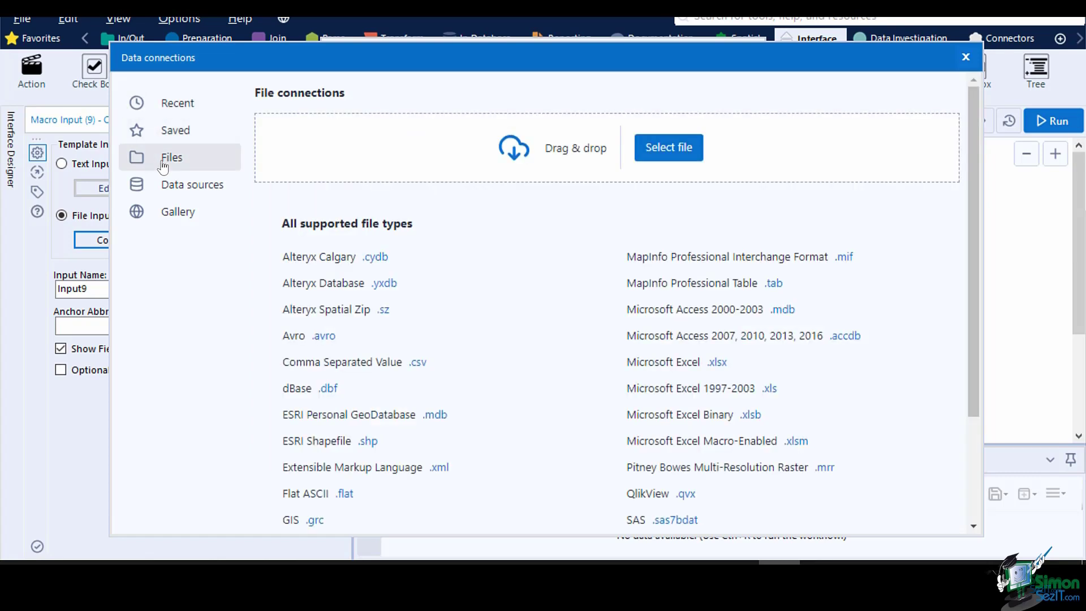
pyautogui.click(673, 148)
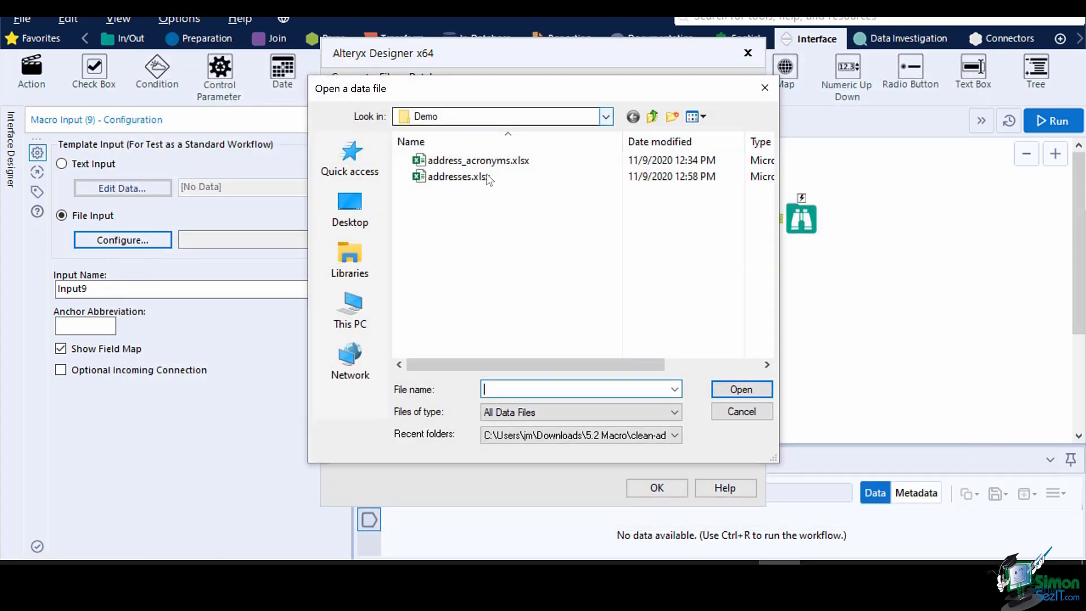
pyautogui.click(482, 177)
pyautogui.doubleClick(481, 177)
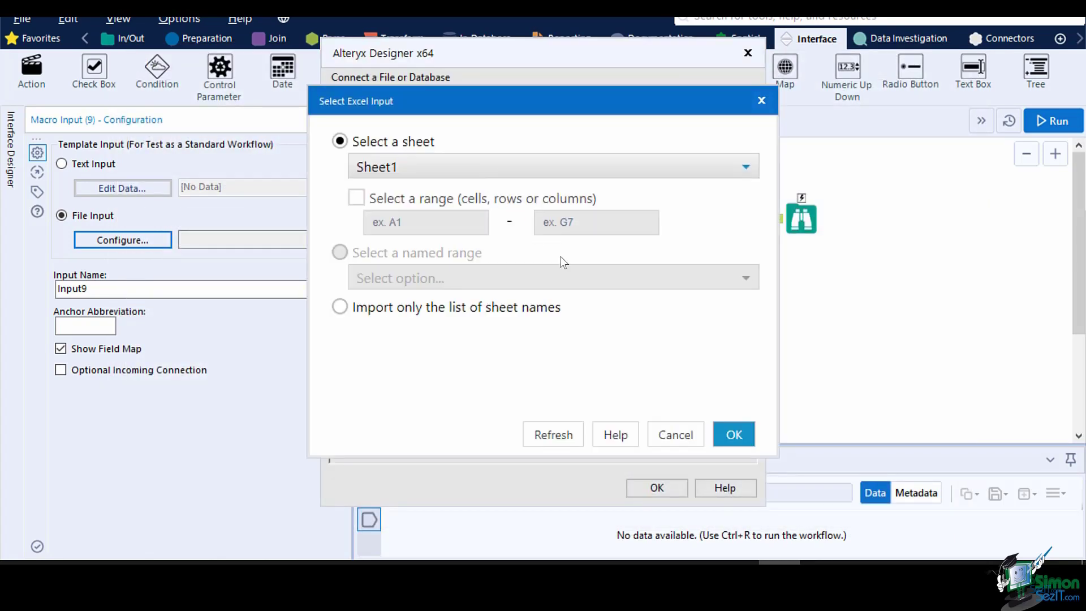
pyautogui.click(727, 430)
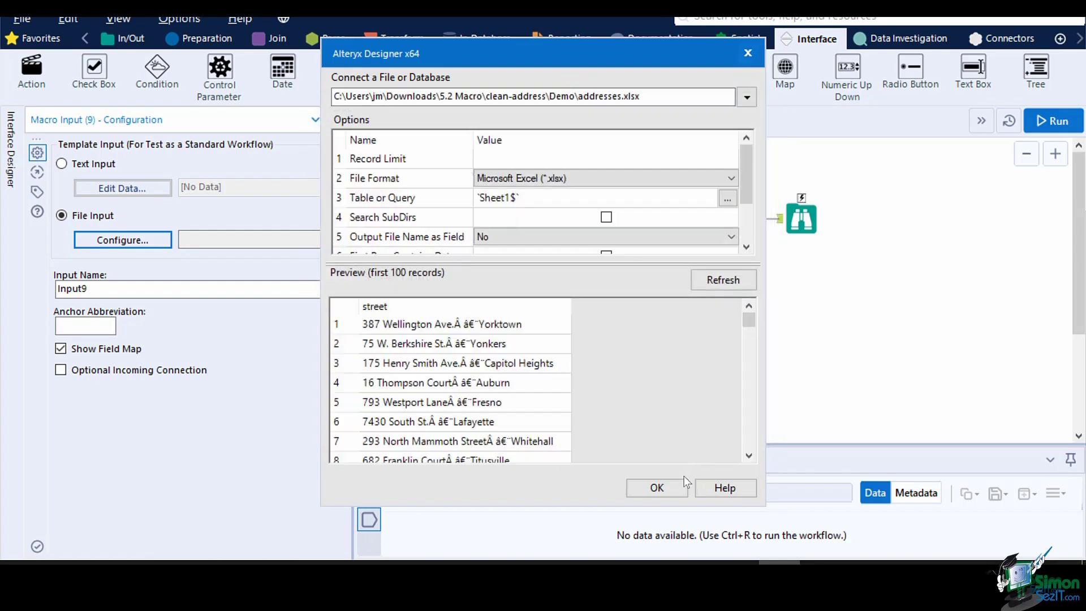
pyautogui.click(656, 488)
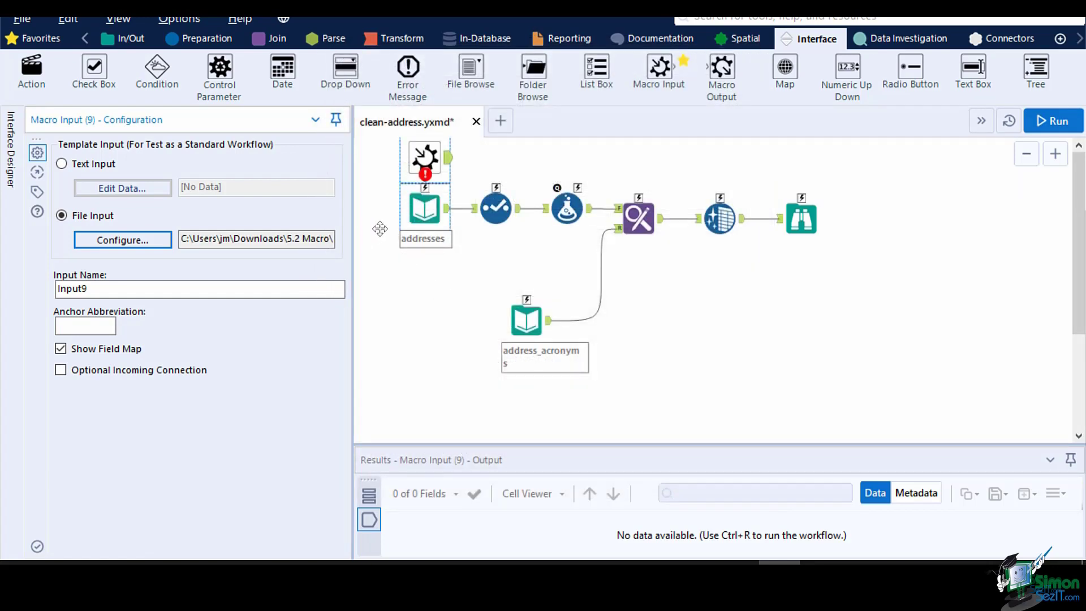
# - Convert the addresses Input tool into a macro input
pyautogui.click(426, 221)
pyautogui.rightClick(426, 222)
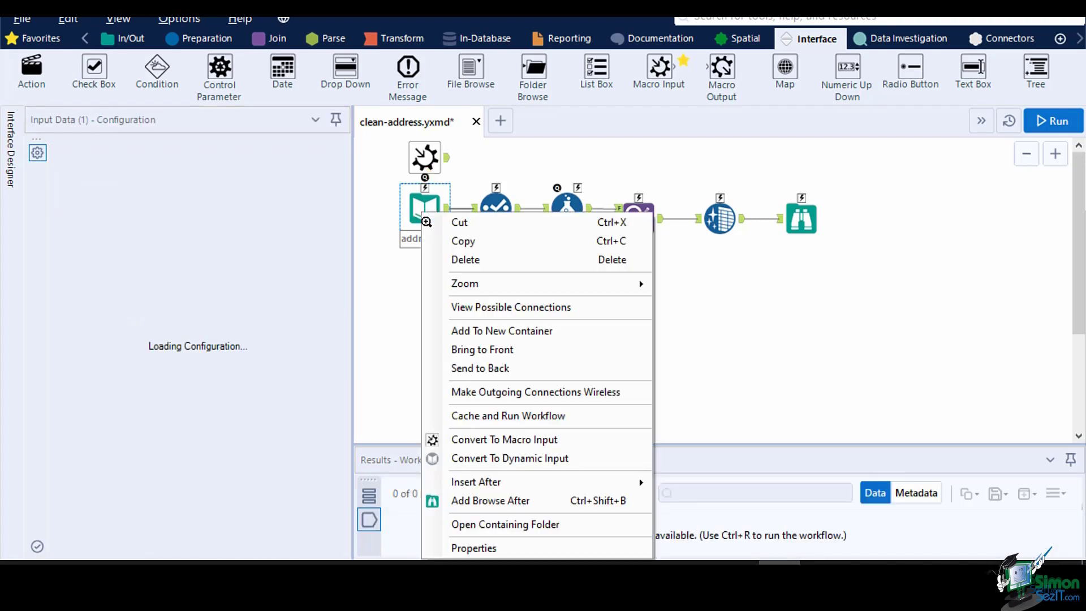
pyautogui.click(514, 440)
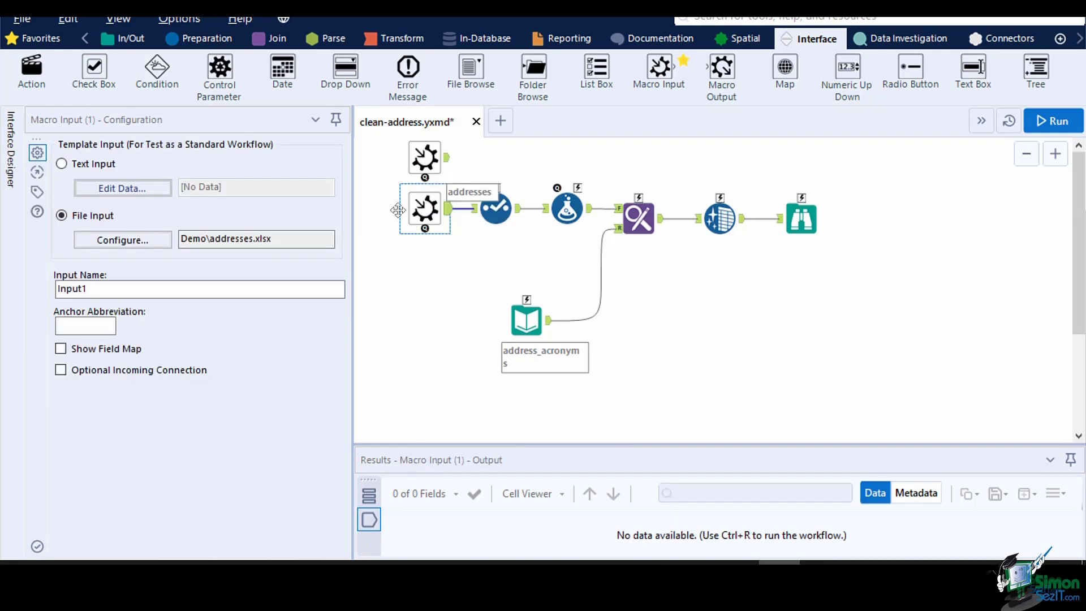
# - Name the macro input 'Street Address' with anchor S and turn on Show Field Map
pyautogui.click(173, 287)
pyautogui.doubleClick(174, 286)
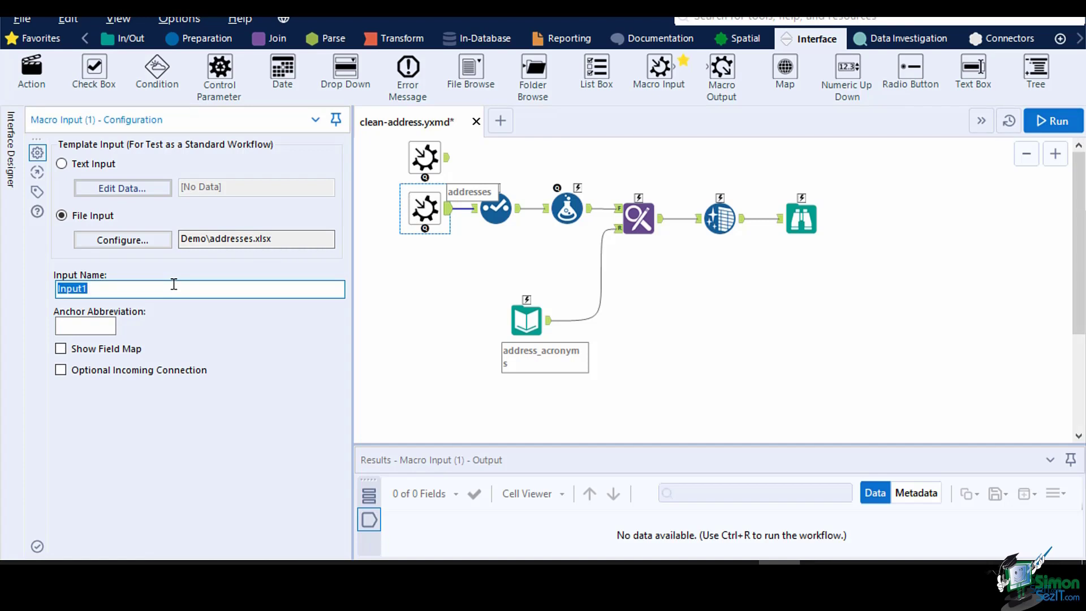
pyautogui.write('Street Address')
pyautogui.press('Tab')
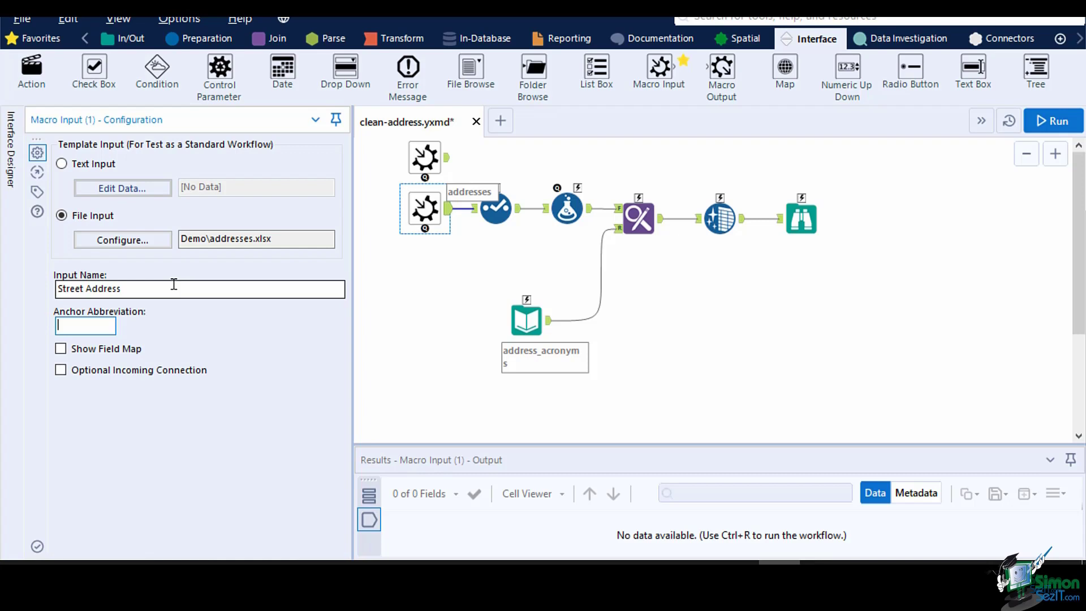
pyautogui.write('S')
pyautogui.click(61, 349)
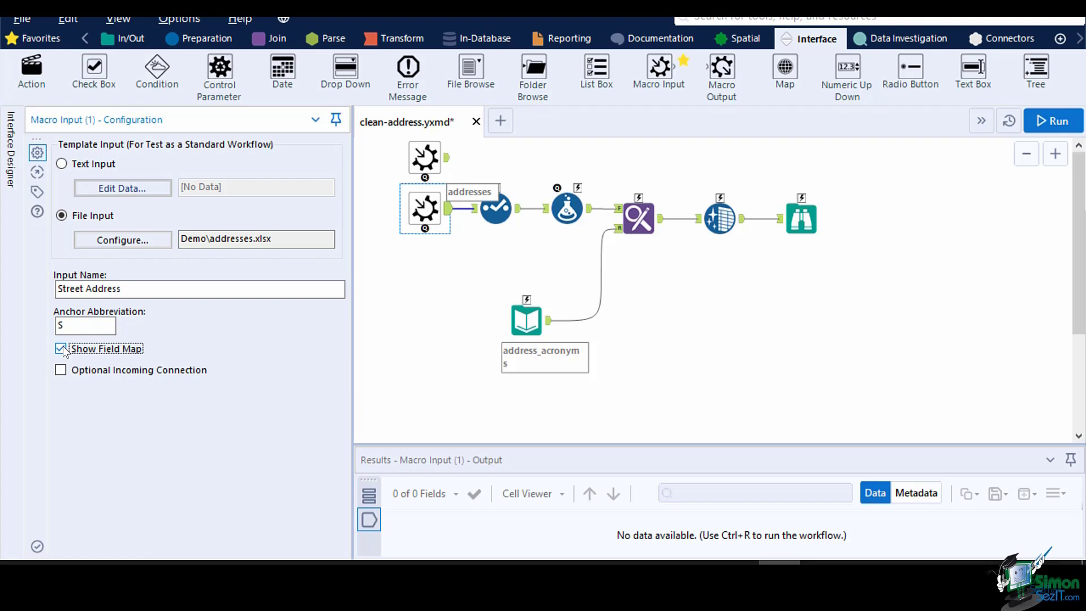
pyautogui.click(11, 163)
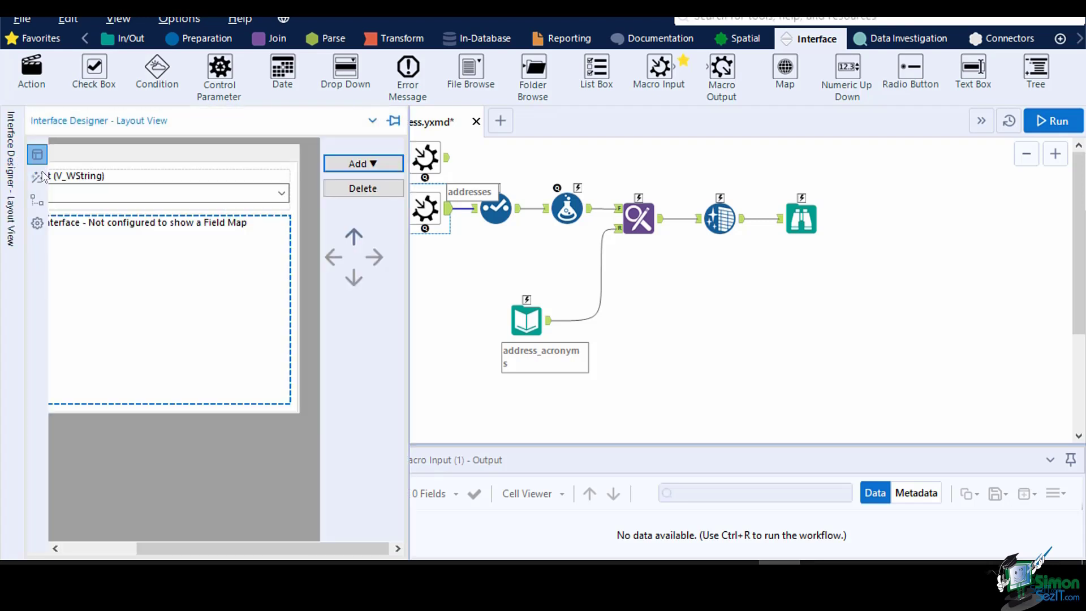
pyautogui.click(37, 176)
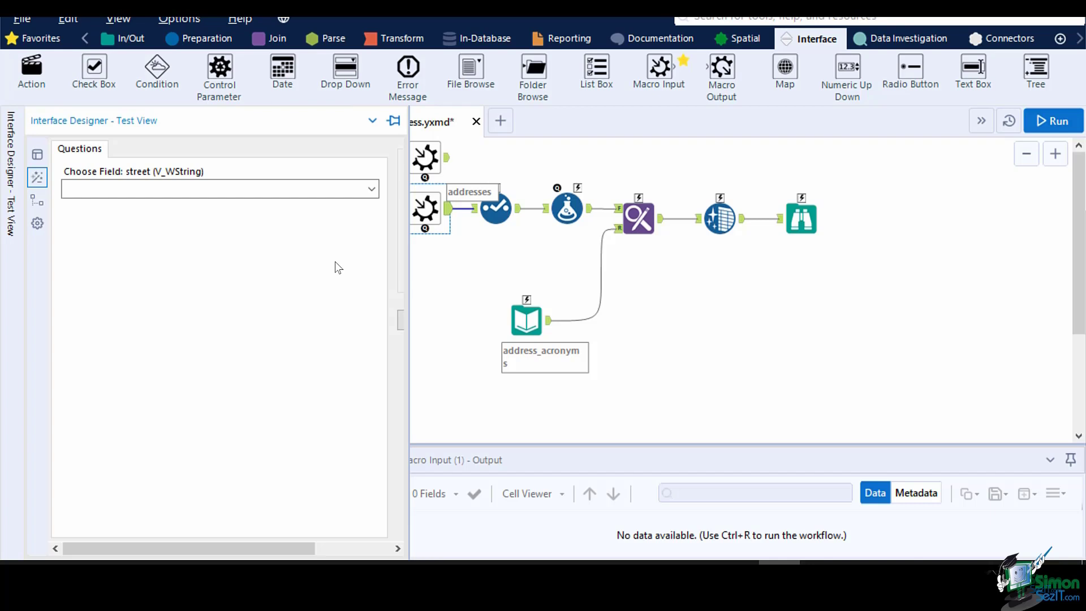
pyautogui.click(424, 209)
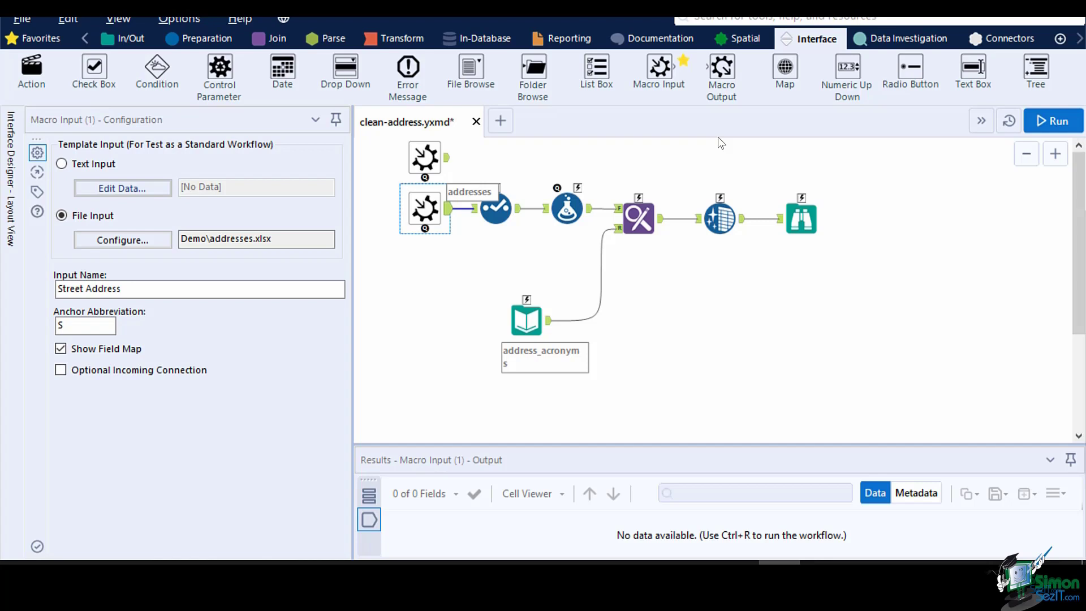
# - Add a macro output after the last tool, named 'Clean Street address' with anchor O
pyautogui.moveTo(722, 68); pyautogui.dragTo(810, 263)
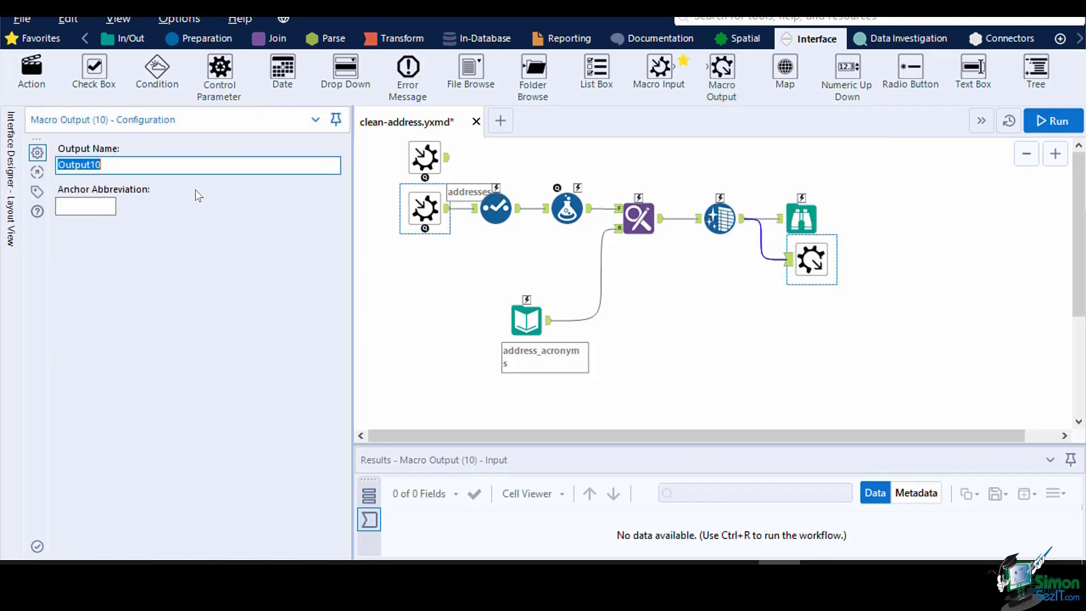
pyautogui.click(801, 217)
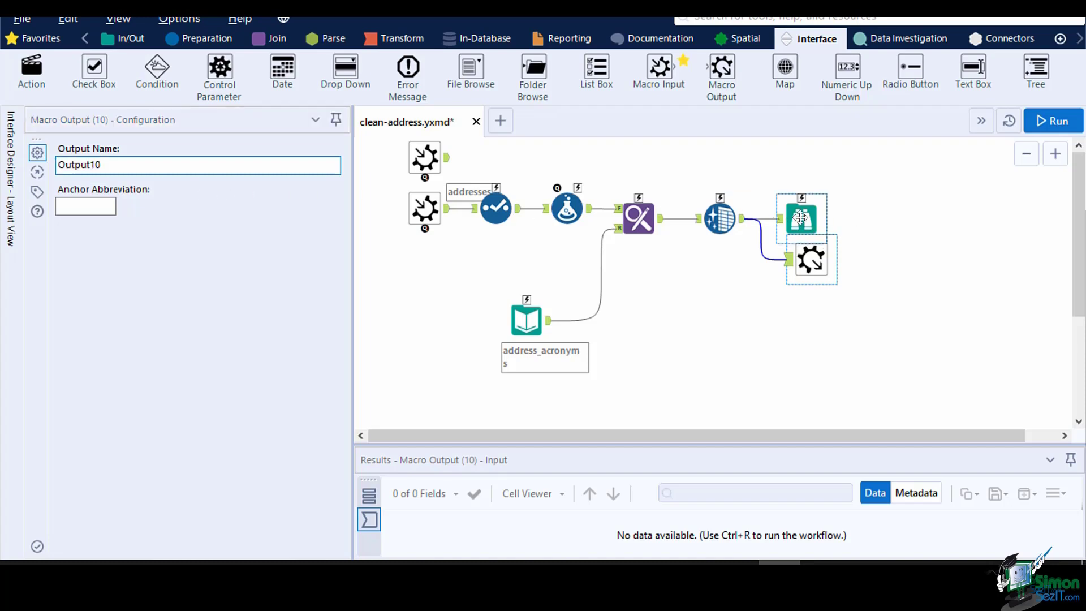
pyautogui.rightClick(800, 217)
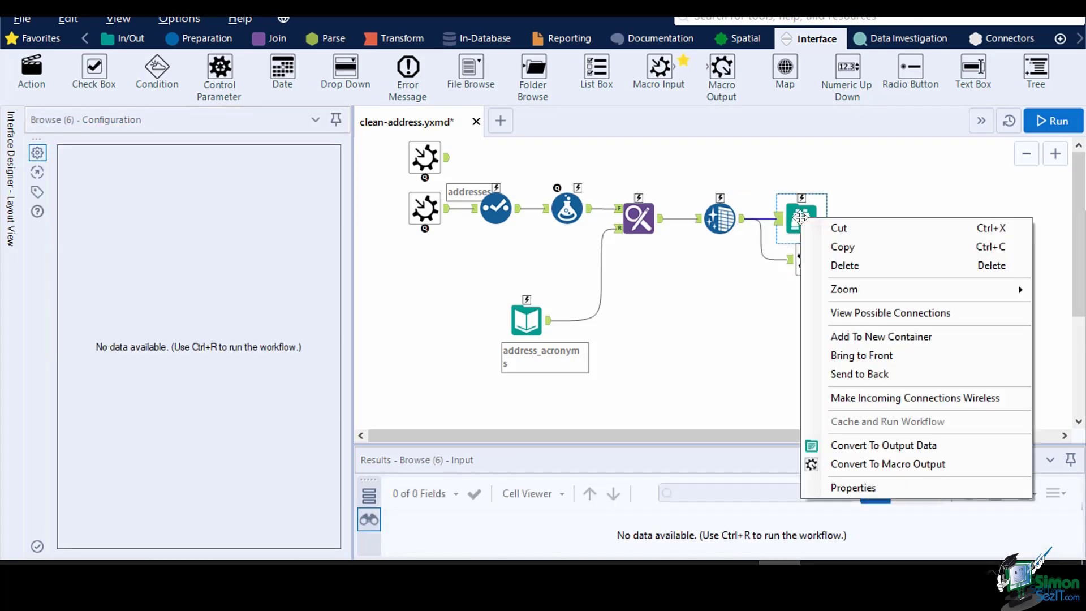
pyautogui.click(771, 316)
pyautogui.click(808, 259)
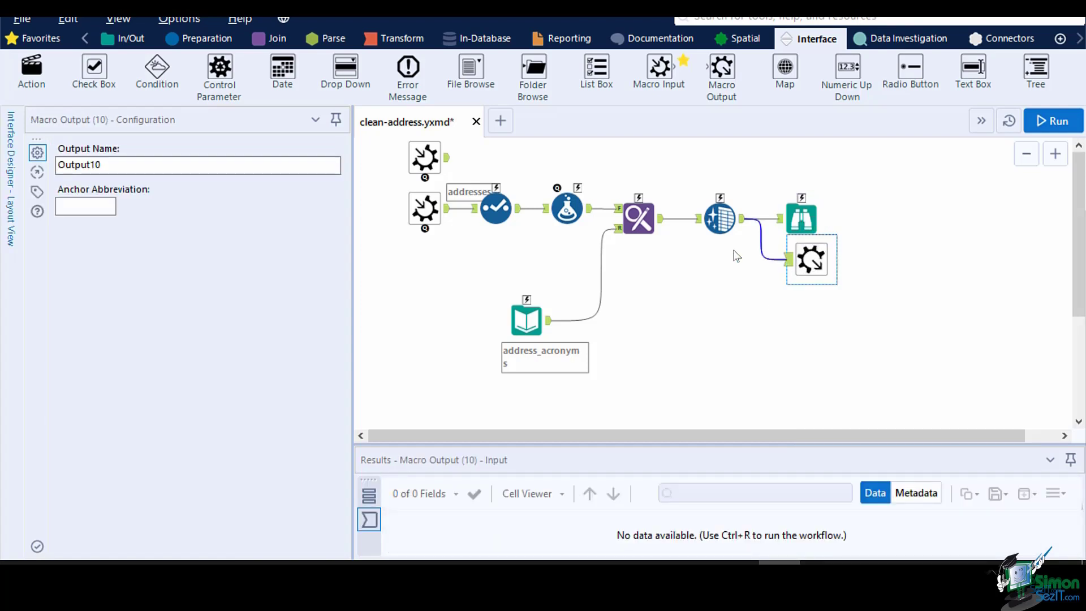
pyautogui.click(134, 166)
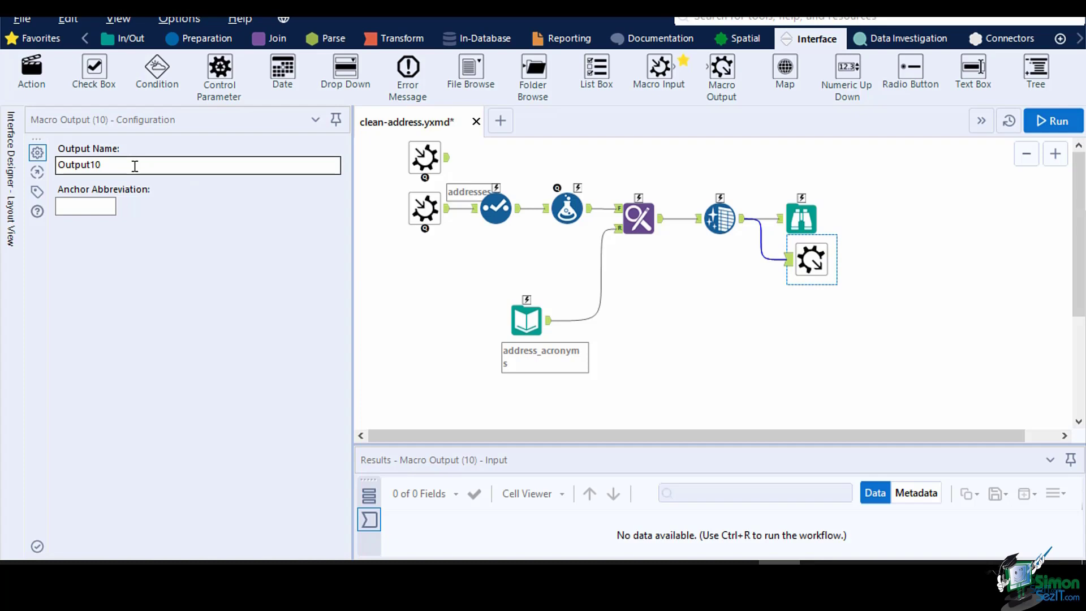
pyautogui.doubleClick(135, 166)
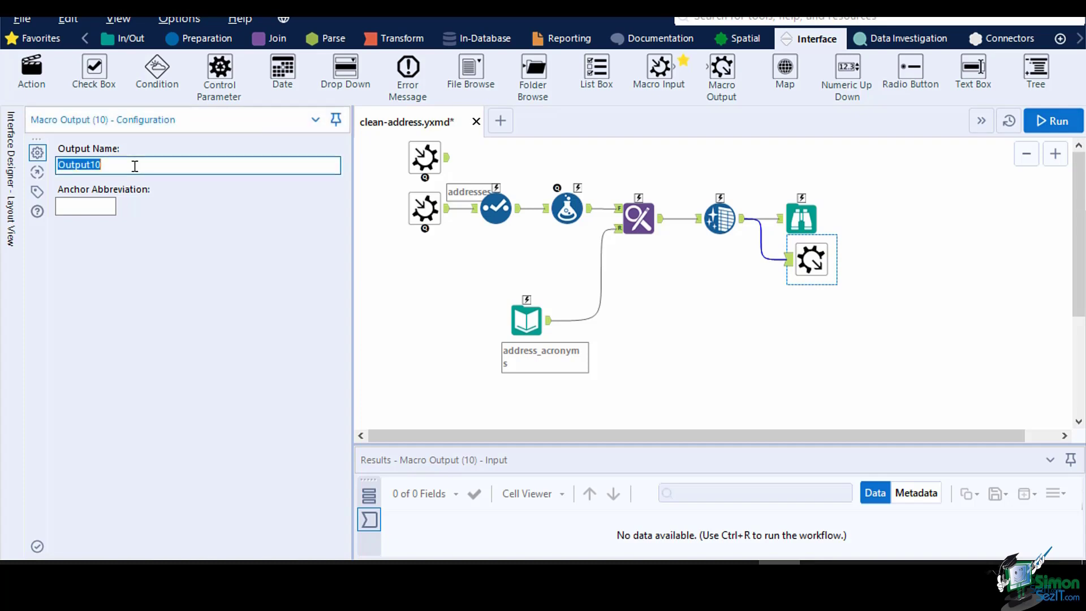
pyautogui.write('Clean Street address')
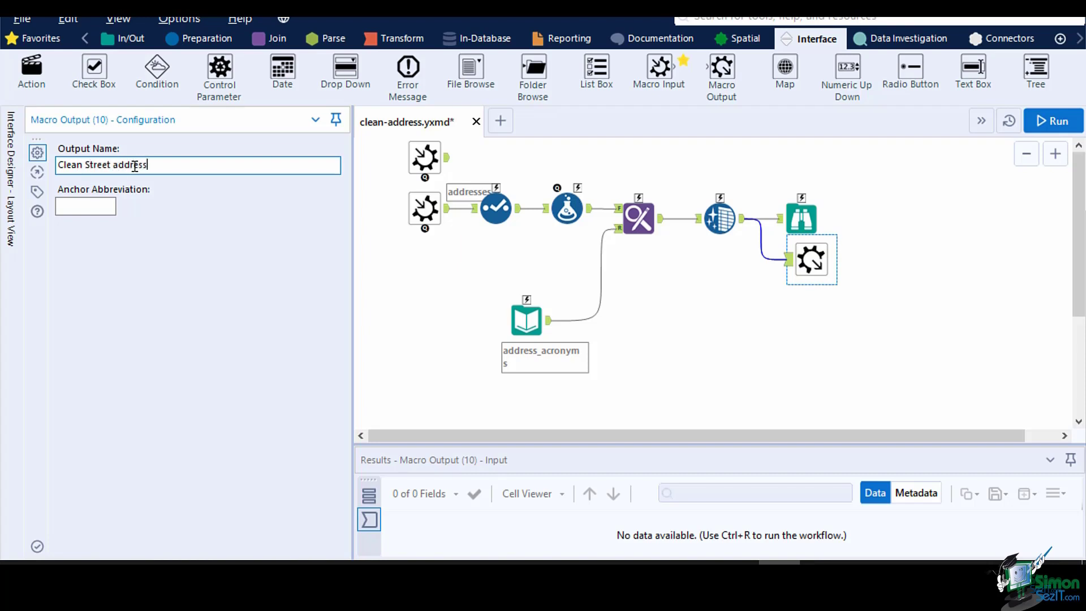
pyautogui.press('Tab')
pyautogui.write('O')
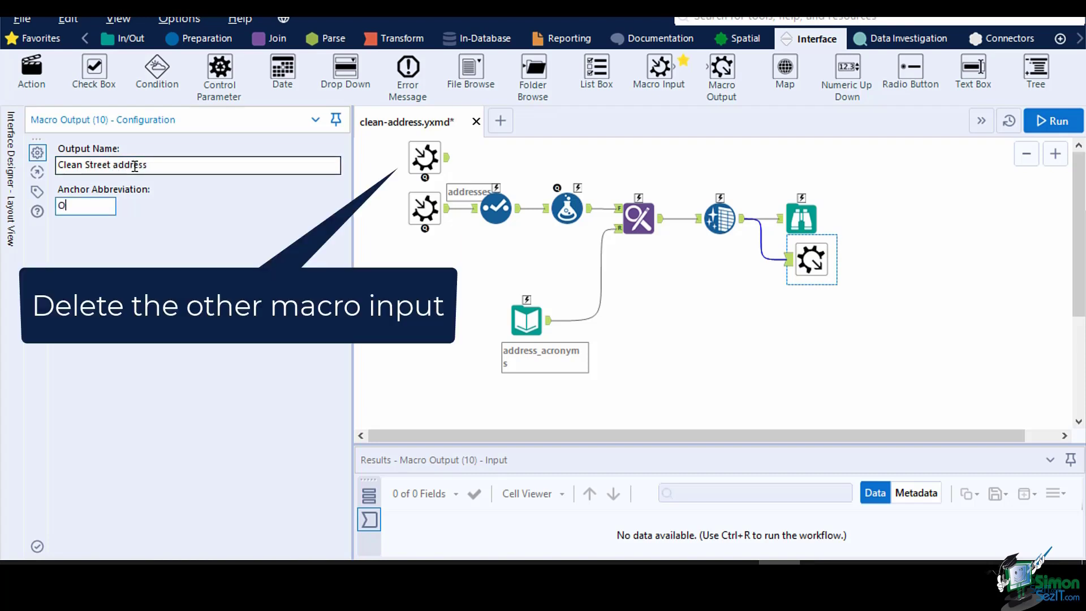
# - Delete the unused top macro input and run the workflow, reviewing the run messages
pyautogui.rightClick(434, 157)
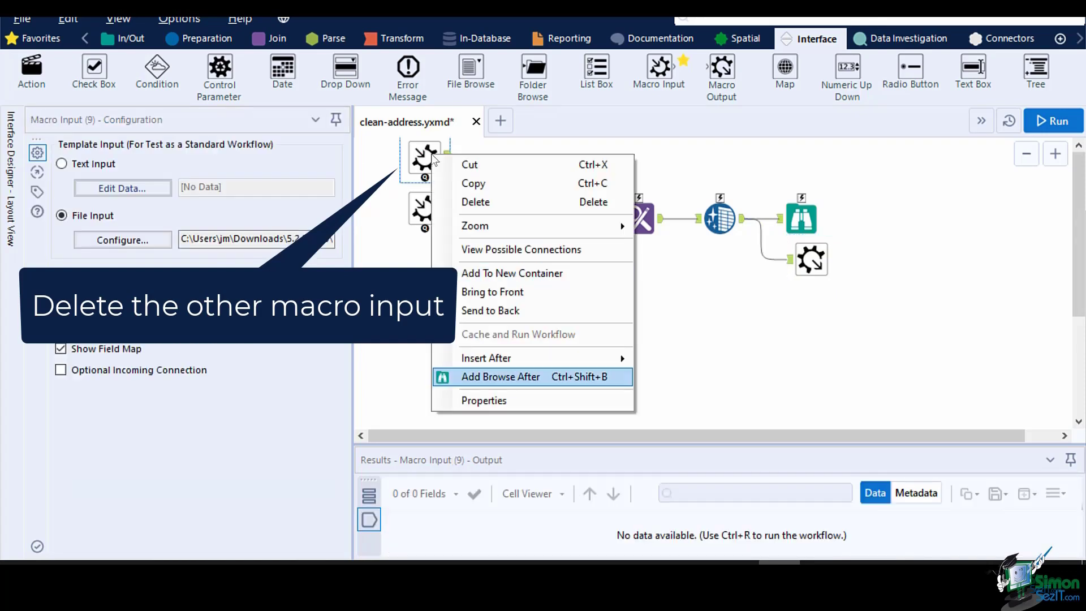
pyautogui.click(475, 202)
pyautogui.click(1039, 127)
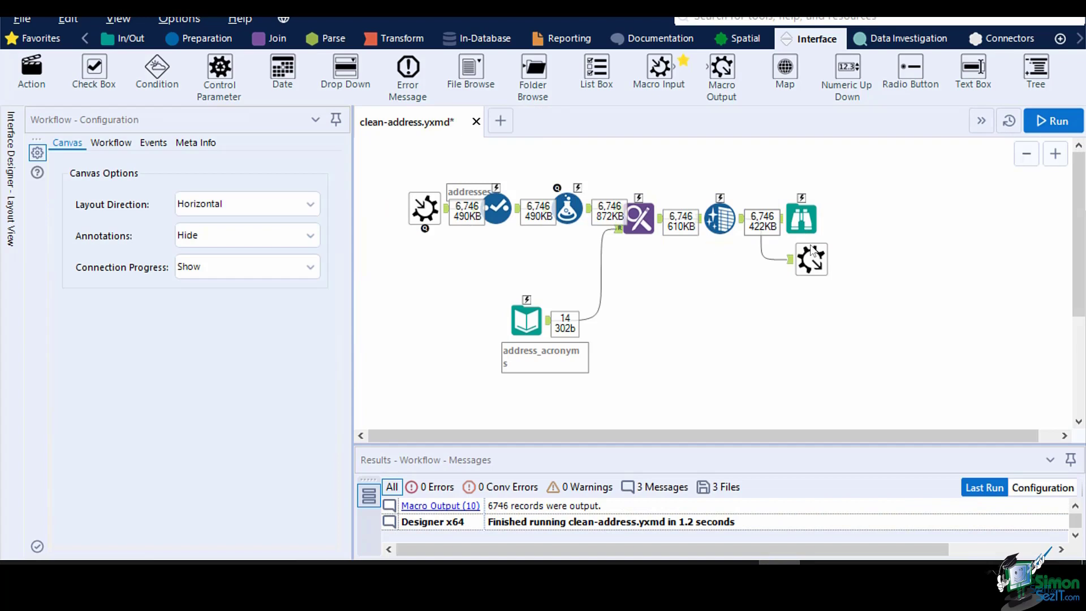
pyautogui.click(396, 279)
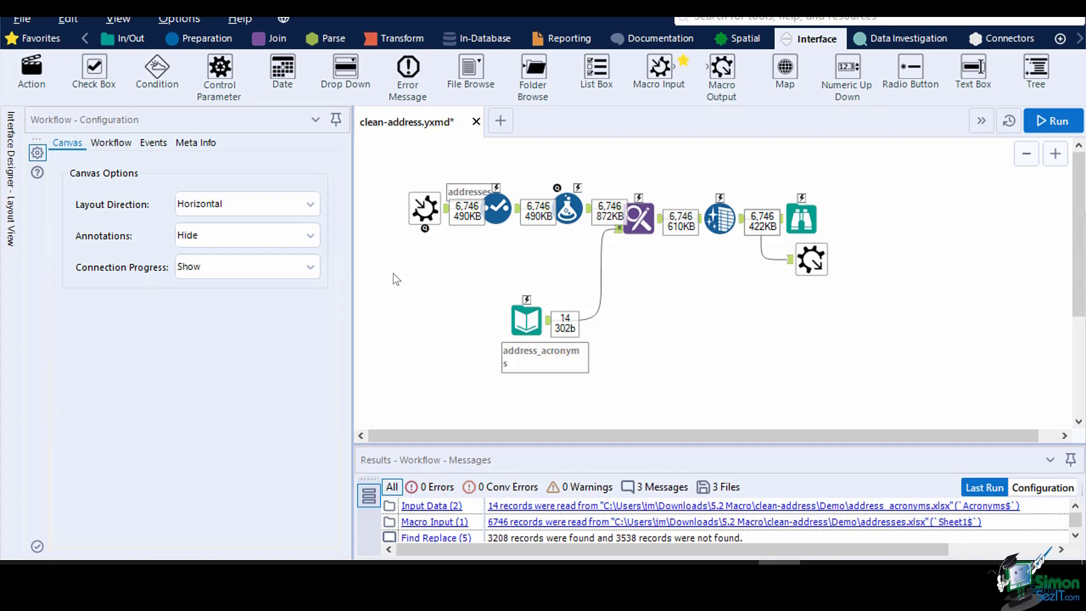
# - In the Interface Designer properties, switch from the standard blue circle icon to Custom Icon
pyautogui.click(10, 236)
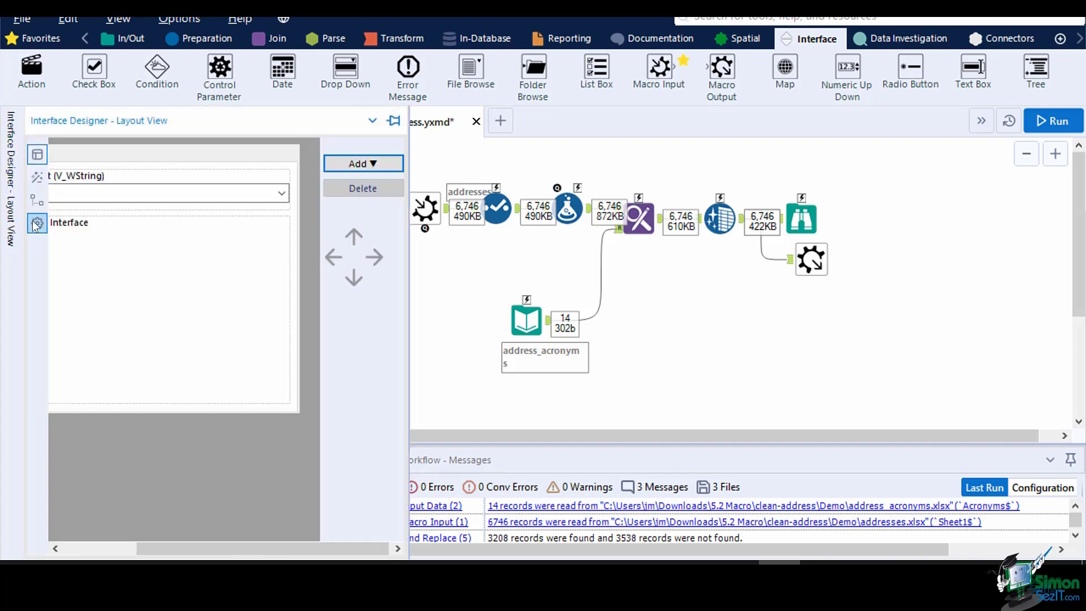
pyautogui.click(37, 222)
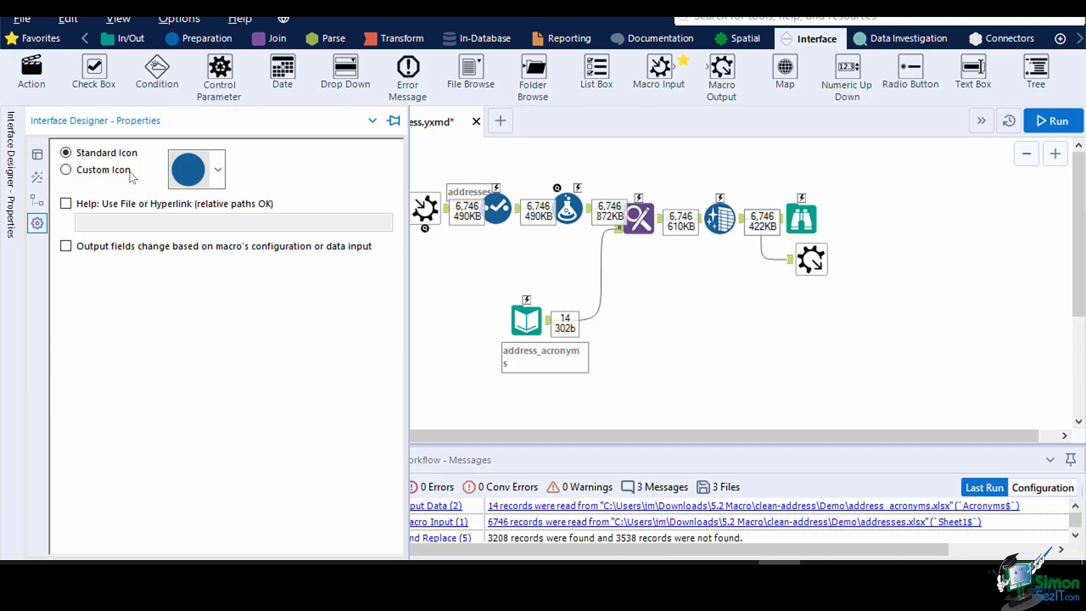
pyautogui.click(218, 169)
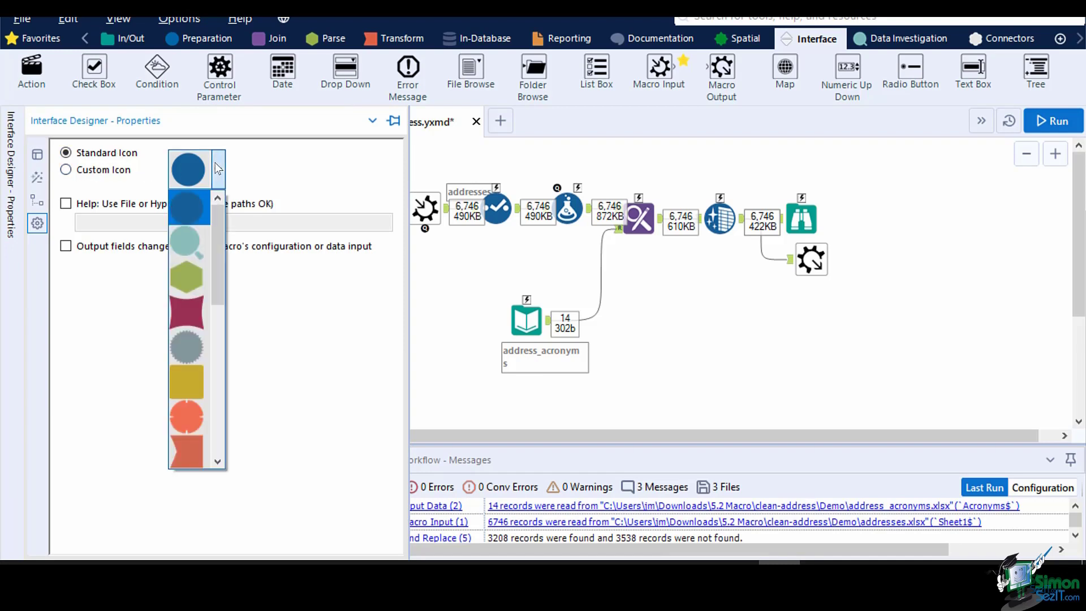
pyautogui.click(216, 167)
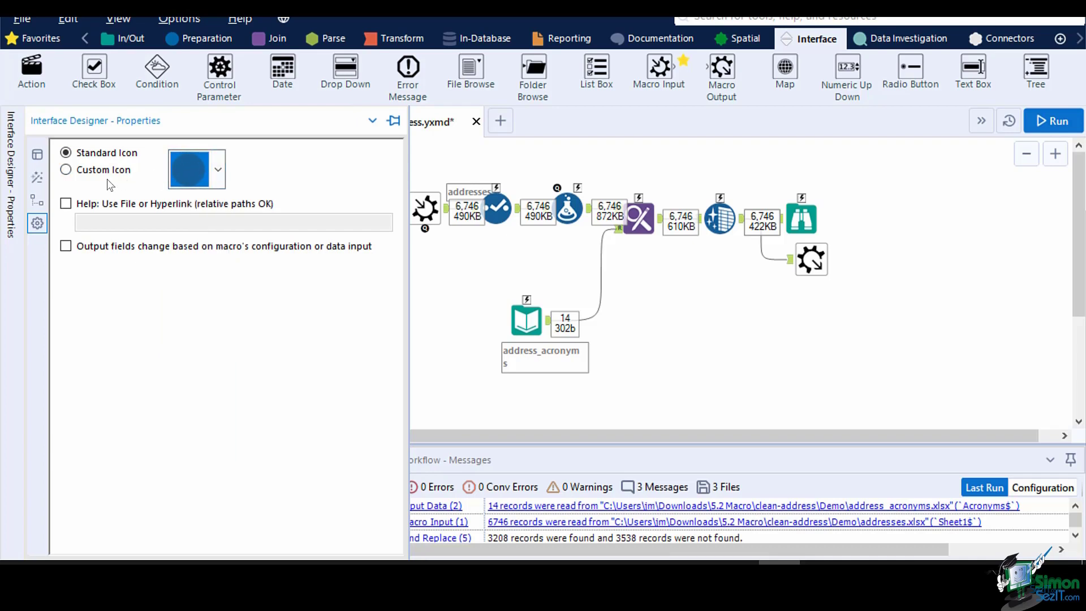
pyautogui.click(66, 170)
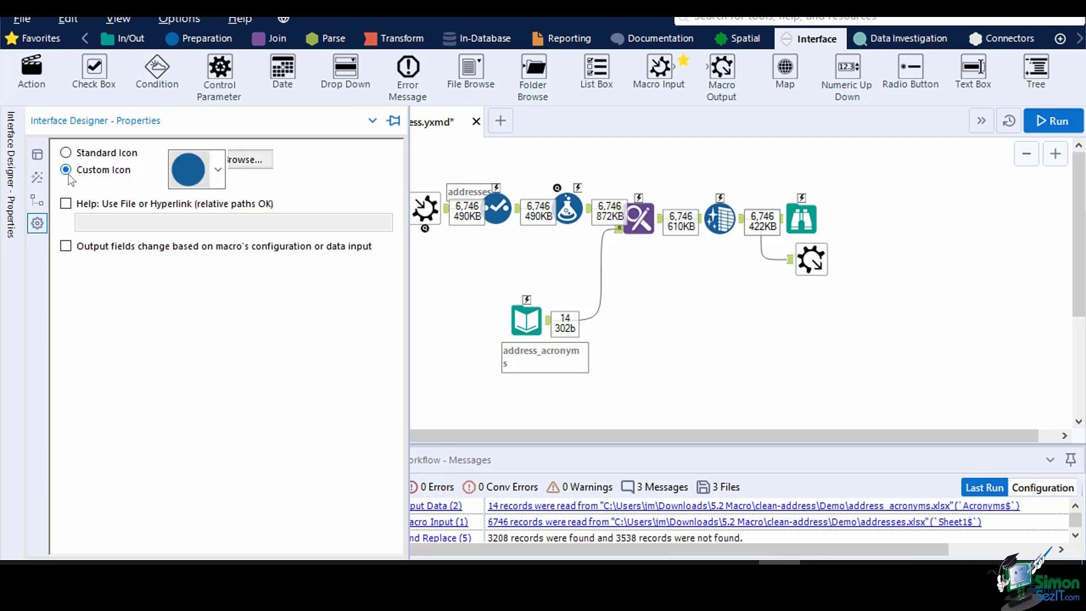
# - Load the macro_icon.png map-pin image as the macro's custom icon
pyautogui.click(243, 160)
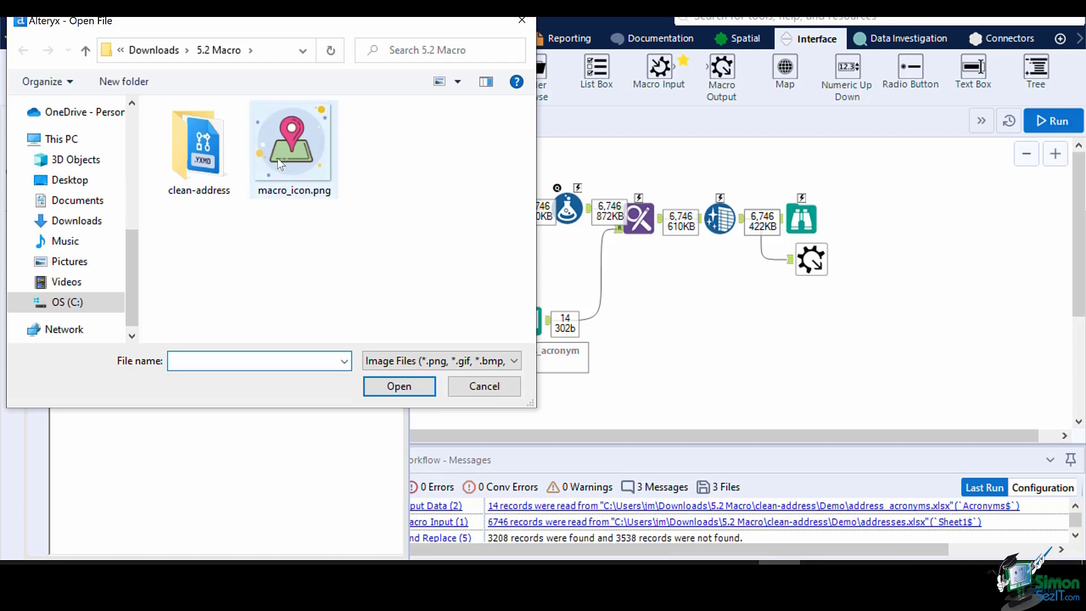
pyautogui.click(303, 163)
pyautogui.doubleClick(302, 158)
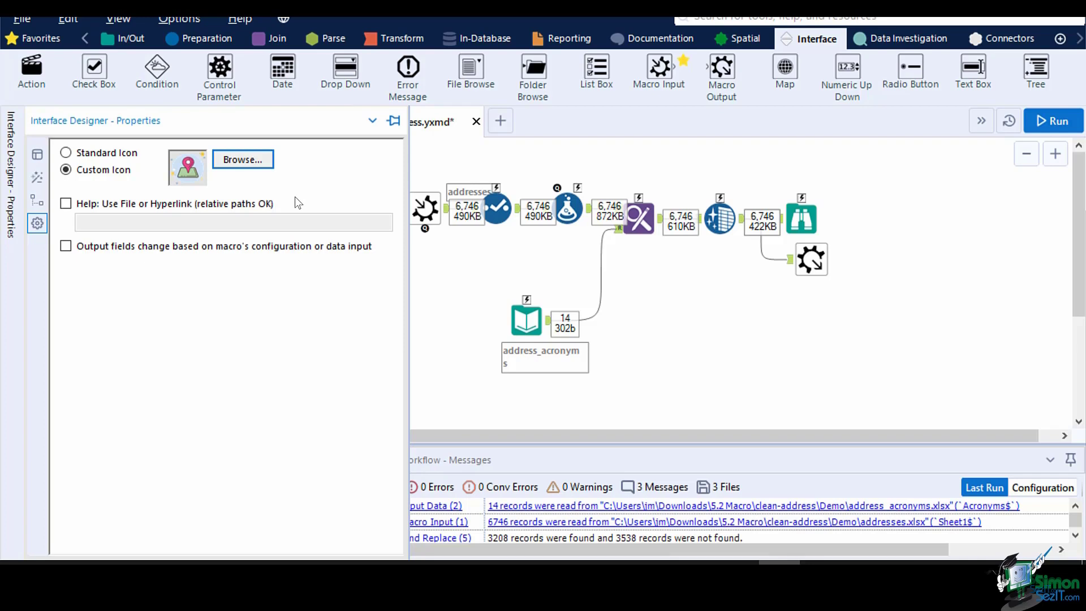
# - Confirm the Standard Macro type and save the macro as 'address cleaner.yxmc'
pyautogui.click(462, 277)
pyautogui.click(120, 145)
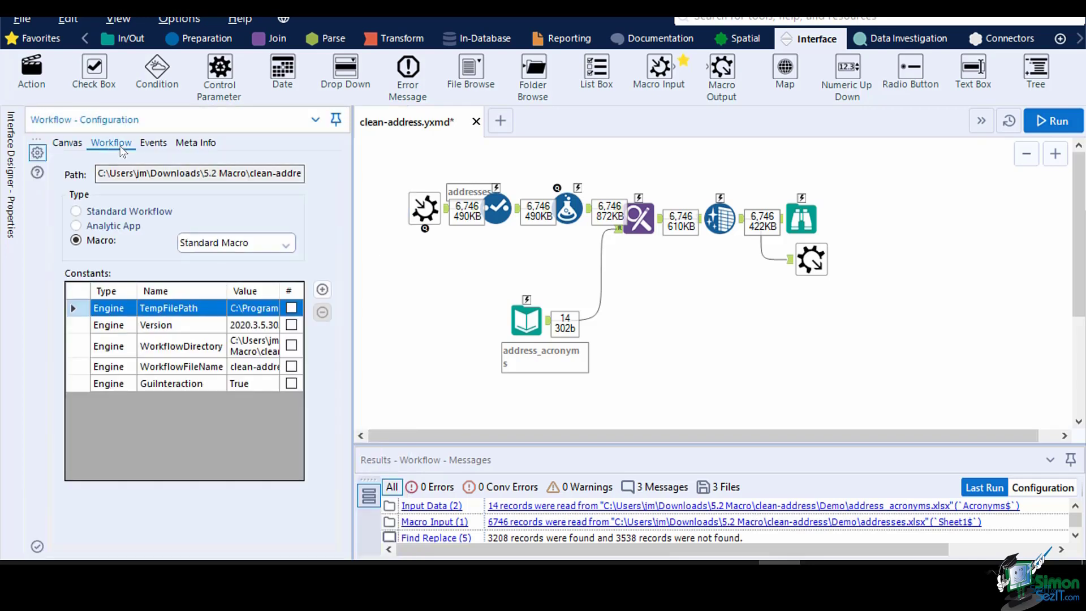
pyautogui.click(418, 291)
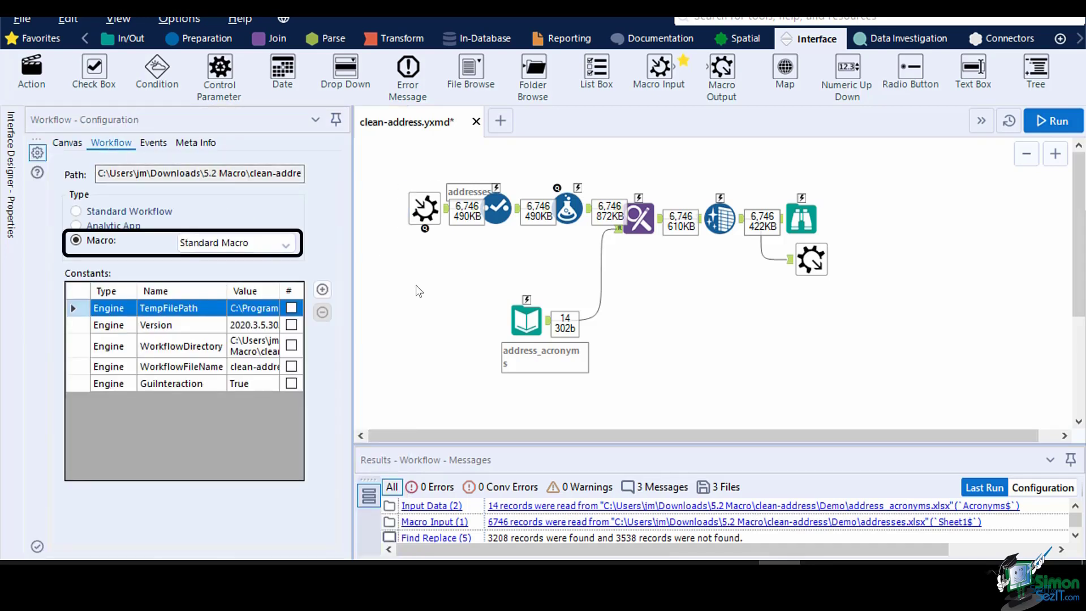
pyautogui.hotkey('ctrl', 's')
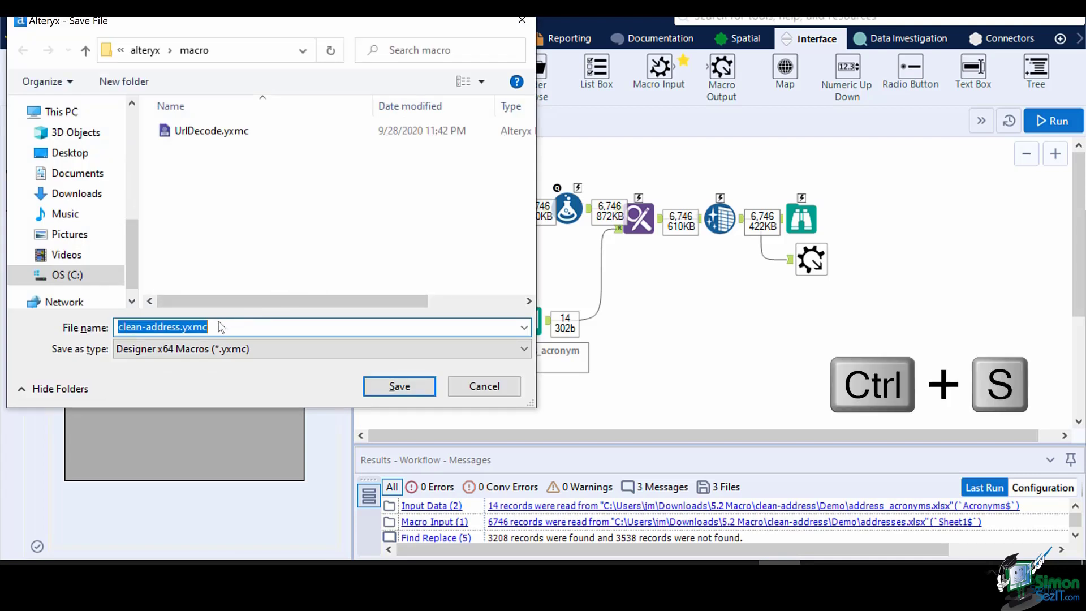
pyautogui.write('address clean')
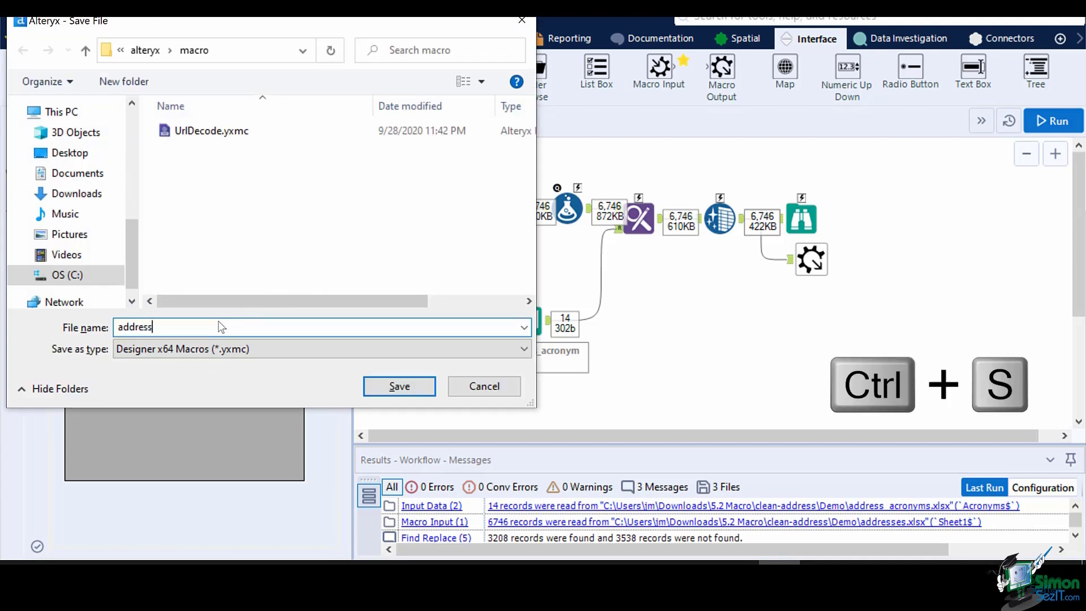
pyautogui.press('BackSpace')
pyautogui.press('BackSpace')
pyautogui.press('BackSpace')
pyautogui.press('BackSpace')
pyautogui.write('lea')
pyautogui.press('BackSpace')
pyautogui.press('BackSpace')
pyautogui.write('eaner')
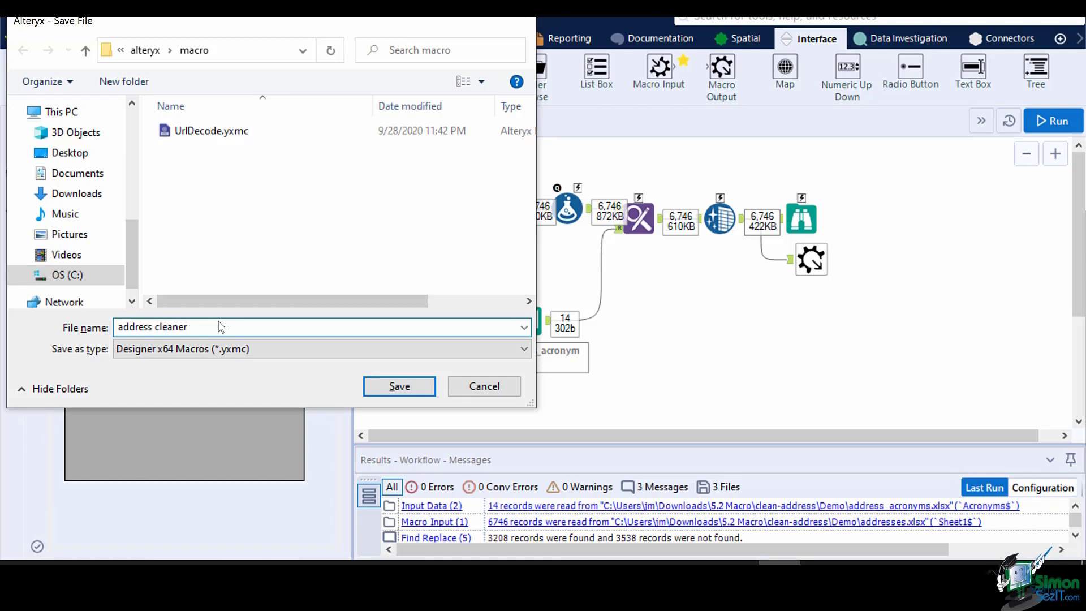
pyautogui.press('Return')
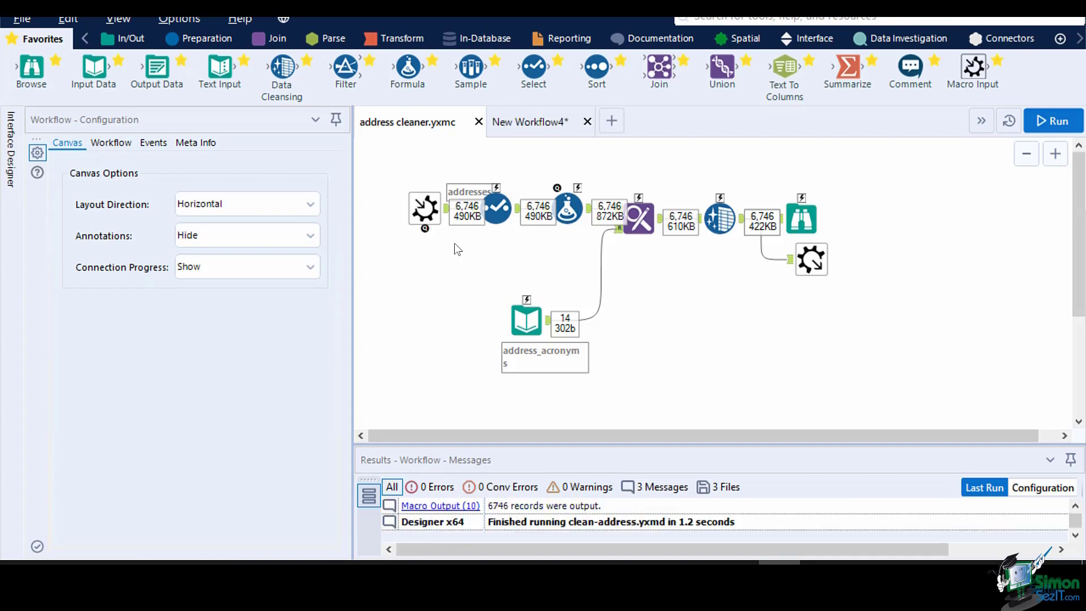
# - In New Workflow4, insert the address cleaner macro after the addresses input
pyautogui.click(519, 126)
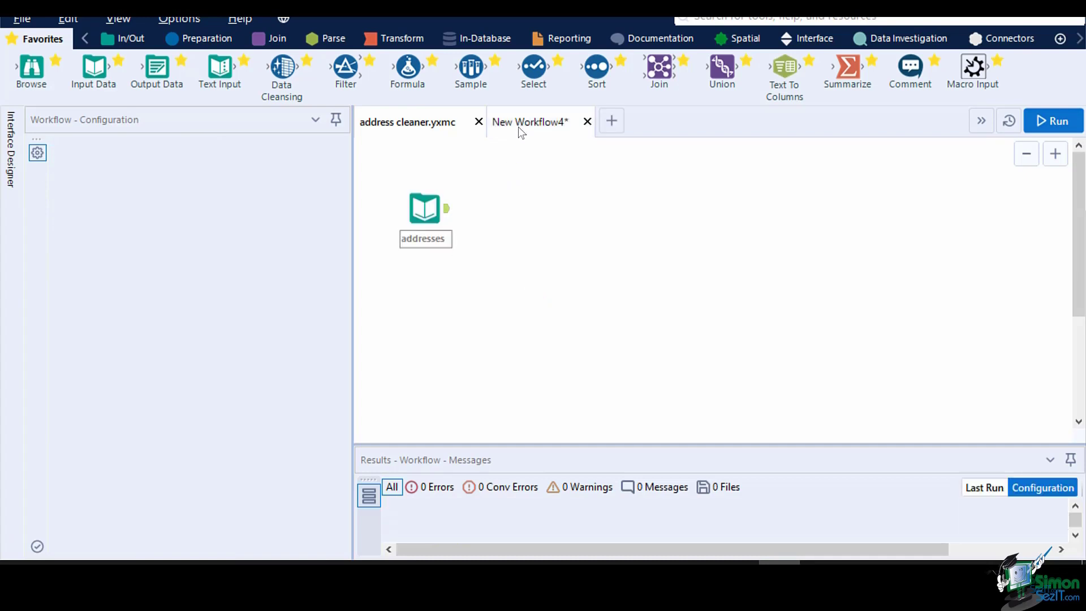
pyautogui.rightClick(509, 194)
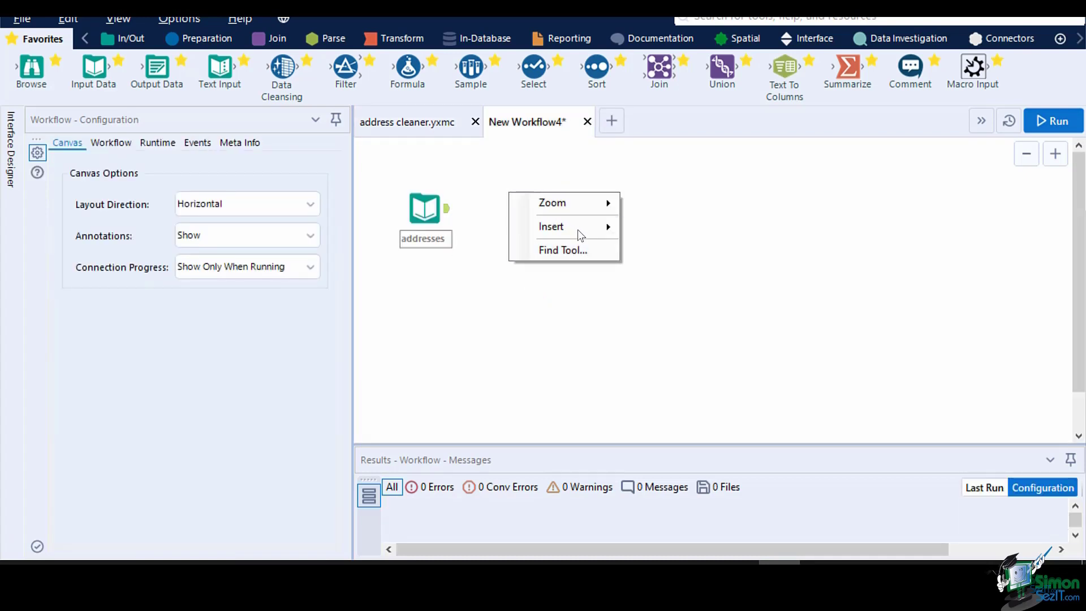
pyautogui.moveTo(580, 234)
pyautogui.moveTo(735, 549)
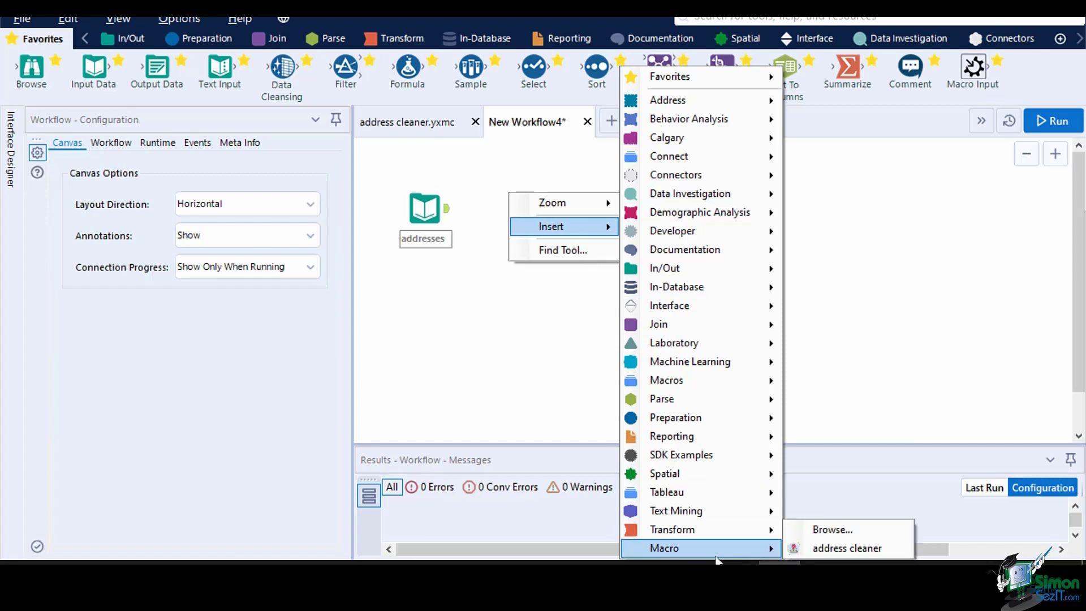
pyautogui.click(843, 548)
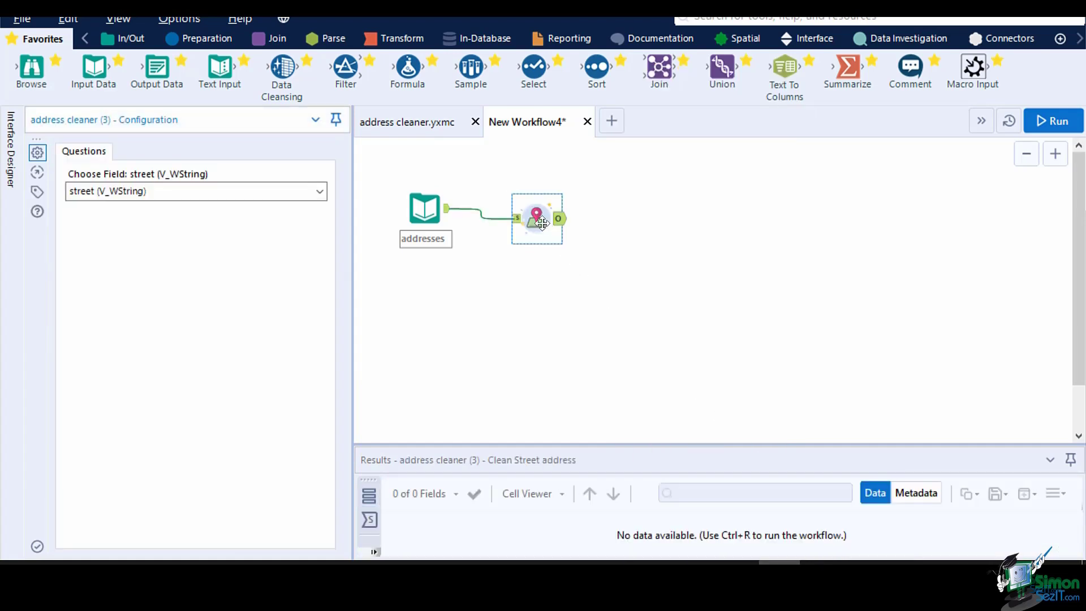
pyautogui.moveTo(542, 234); pyautogui.dragTo(542, 223)
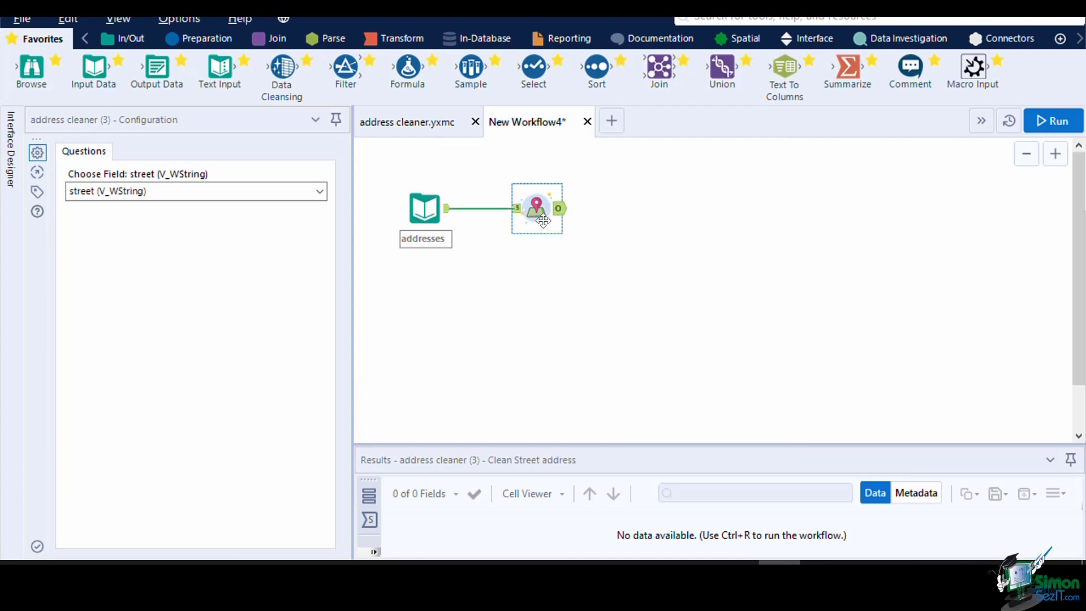
# - Set the macro to clean the street field, run it, and inspect the 6,746-record results
pyautogui.click(260, 192)
pyautogui.click(244, 223)
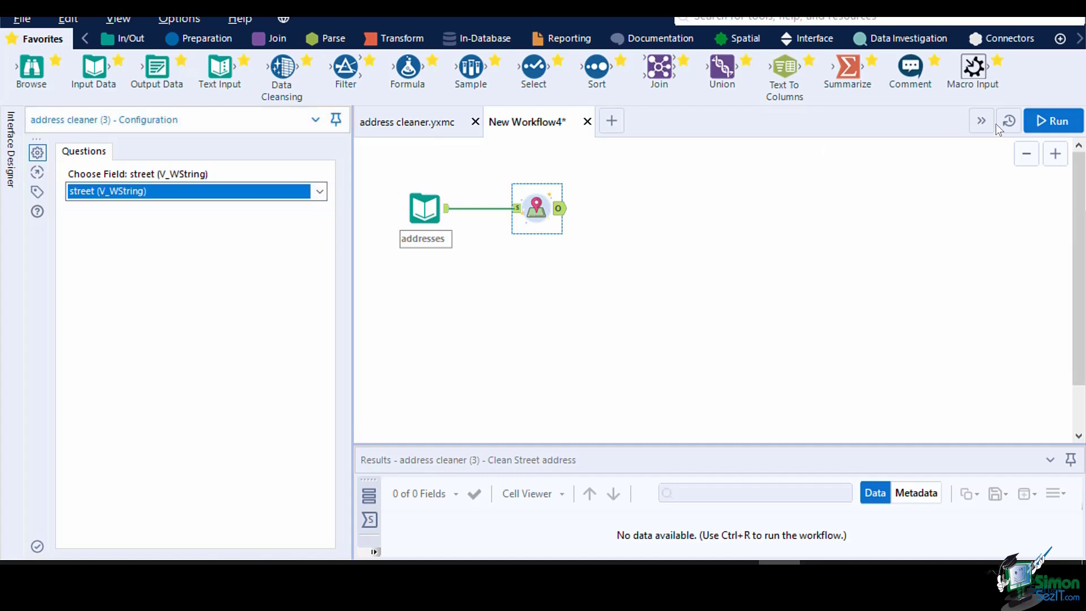
pyautogui.click(1040, 118)
pyautogui.click(424, 208)
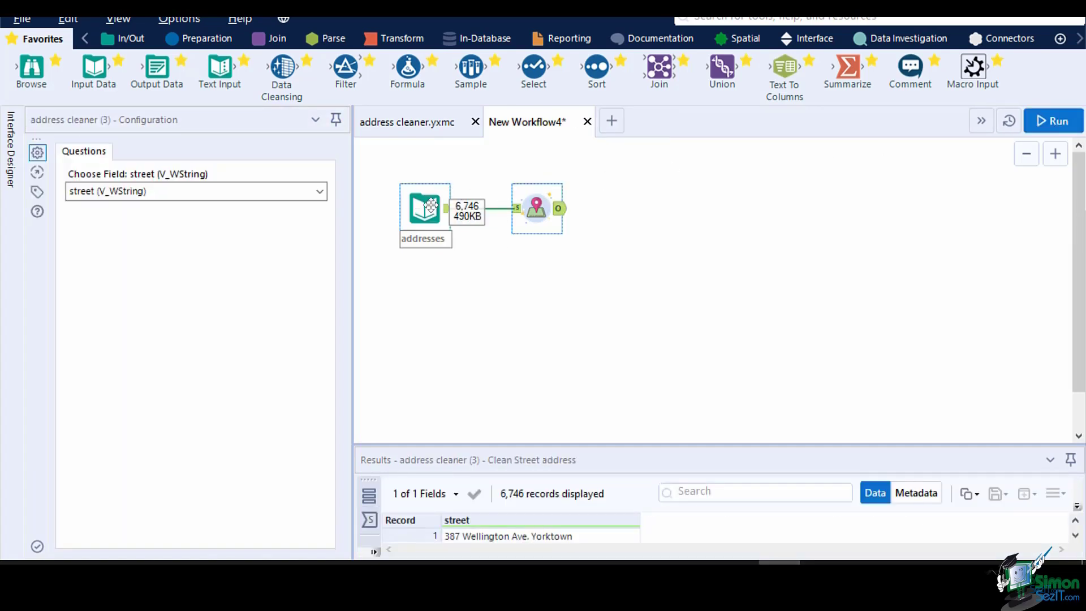
pyautogui.click(536, 208)
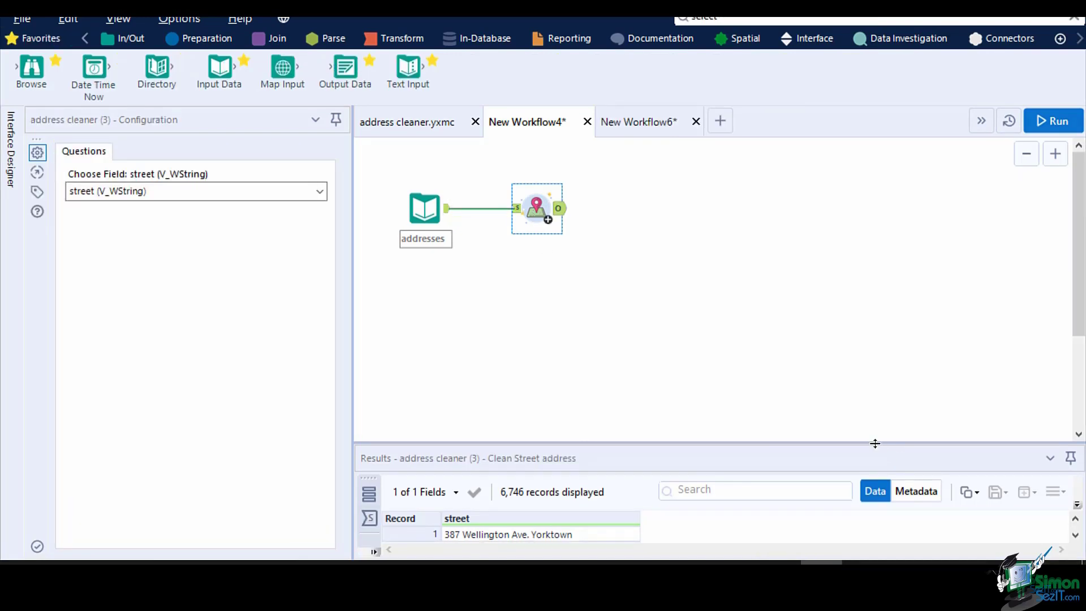
pyautogui.moveTo(875, 443); pyautogui.dragTo(858, 307)
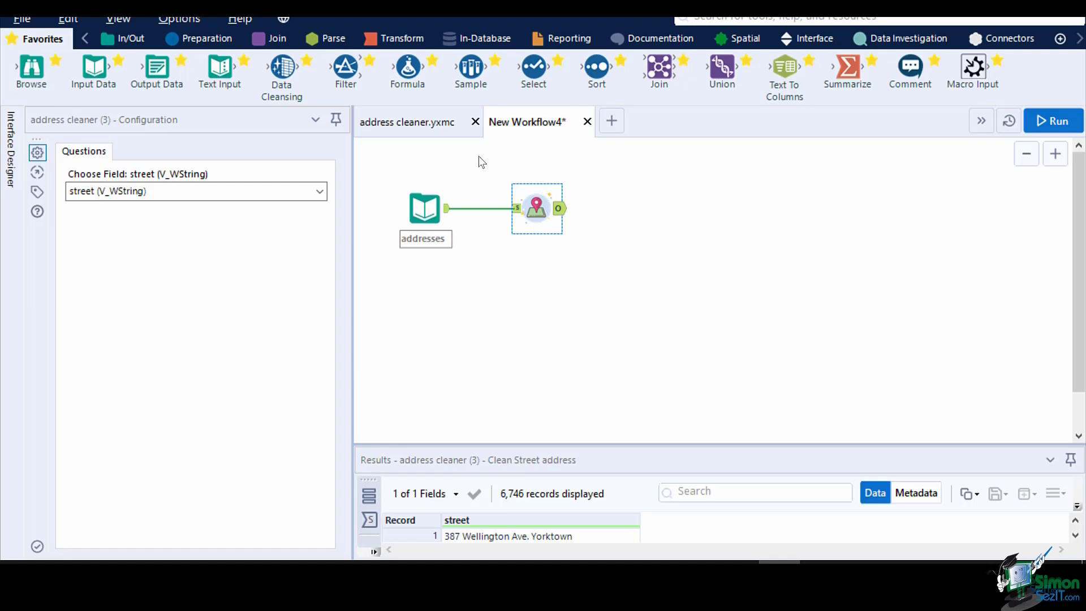
# - Enable 'Display macro indicators on tools' in the Canvas user settings and save
pyautogui.click(179, 18)
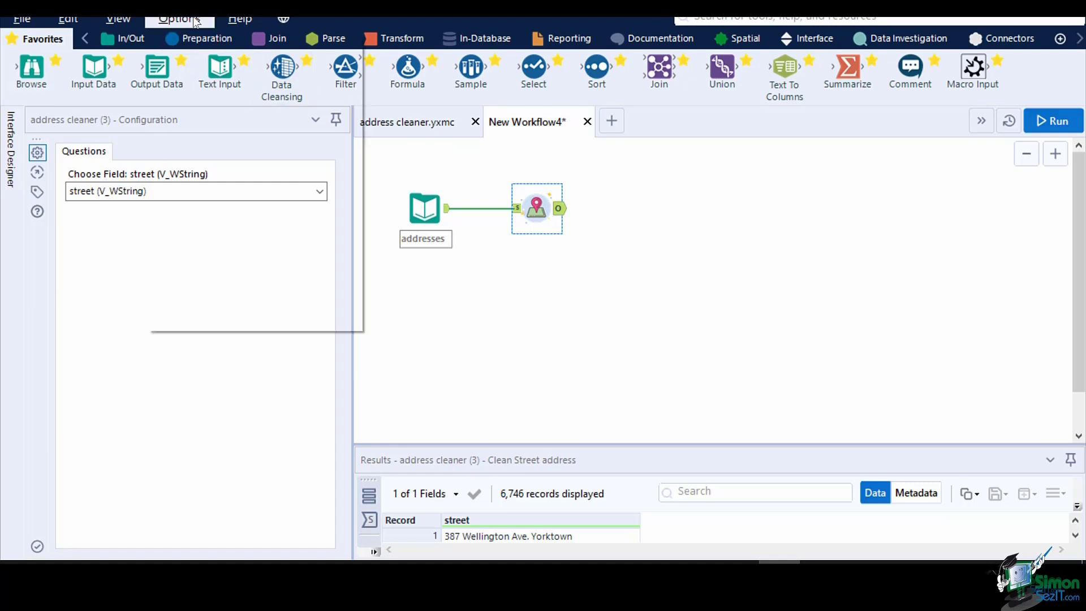
pyautogui.moveTo(246, 262)
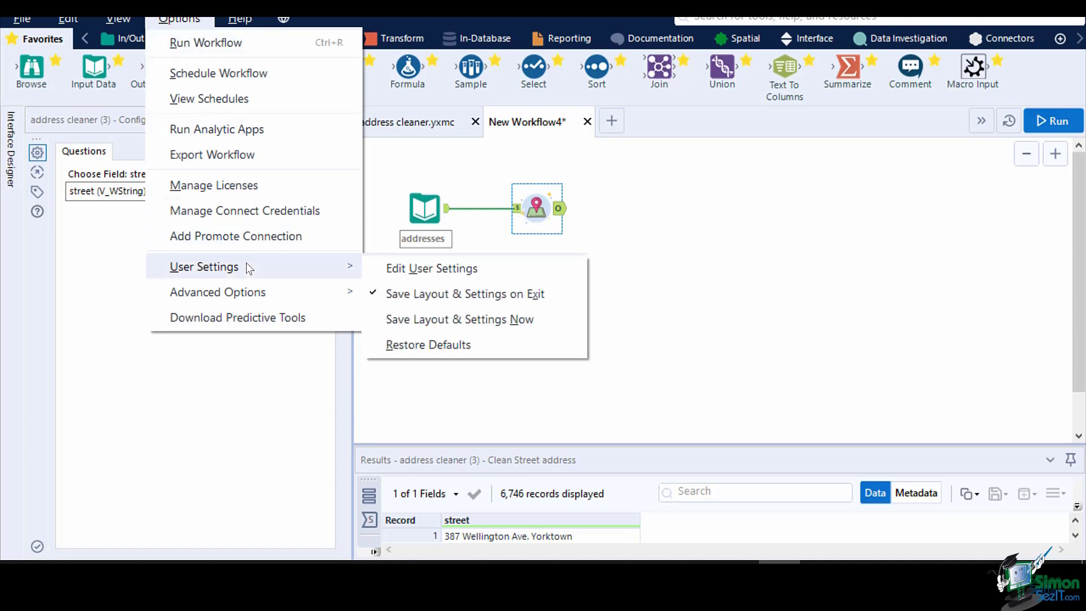
pyautogui.click(419, 269)
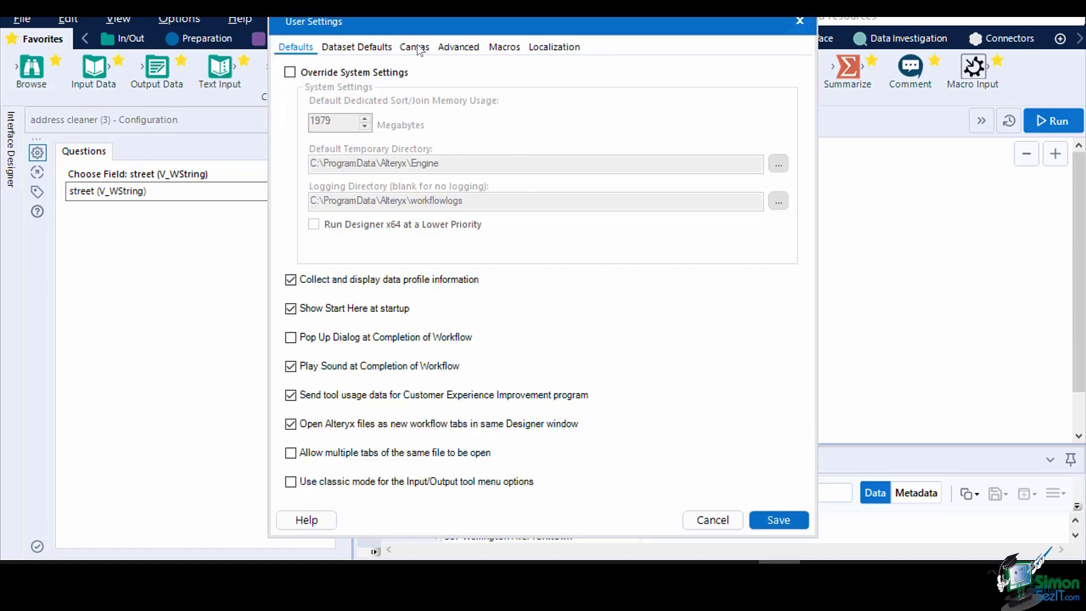
pyautogui.click(414, 47)
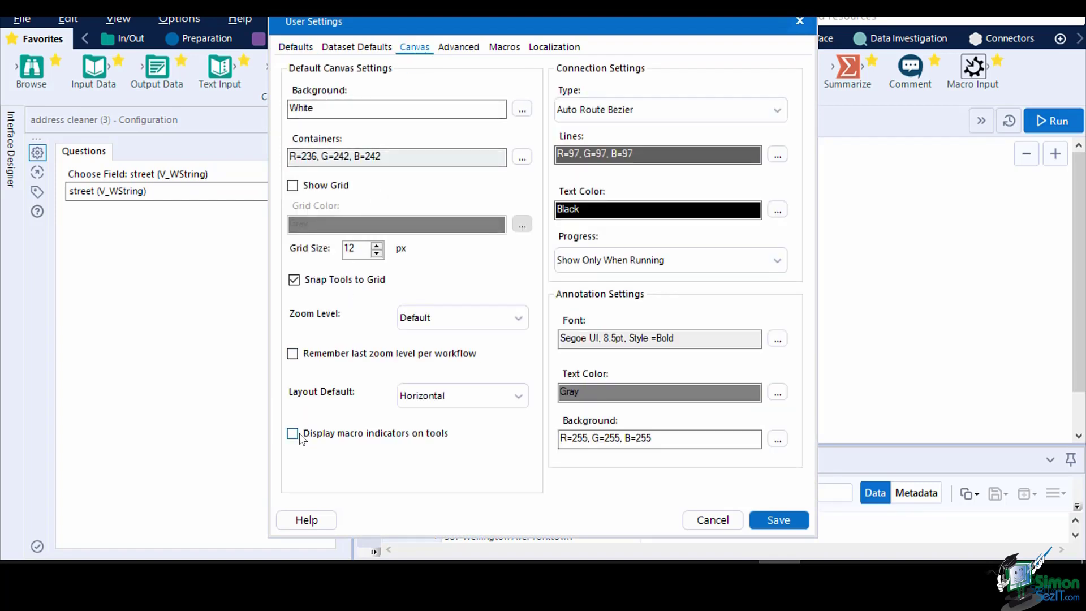
pyautogui.click(300, 435)
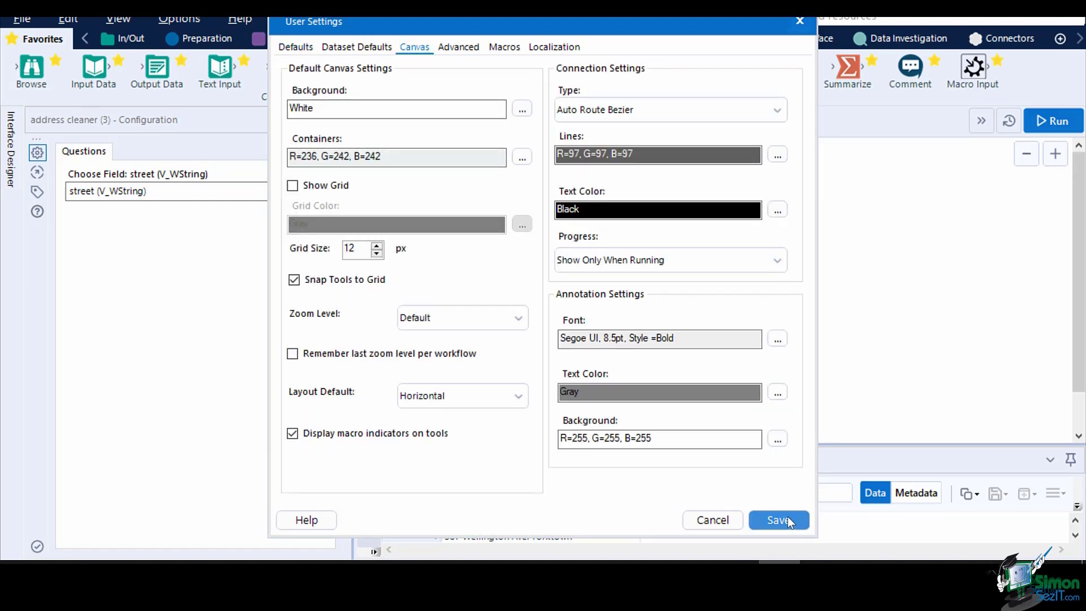
pyautogui.click(787, 516)
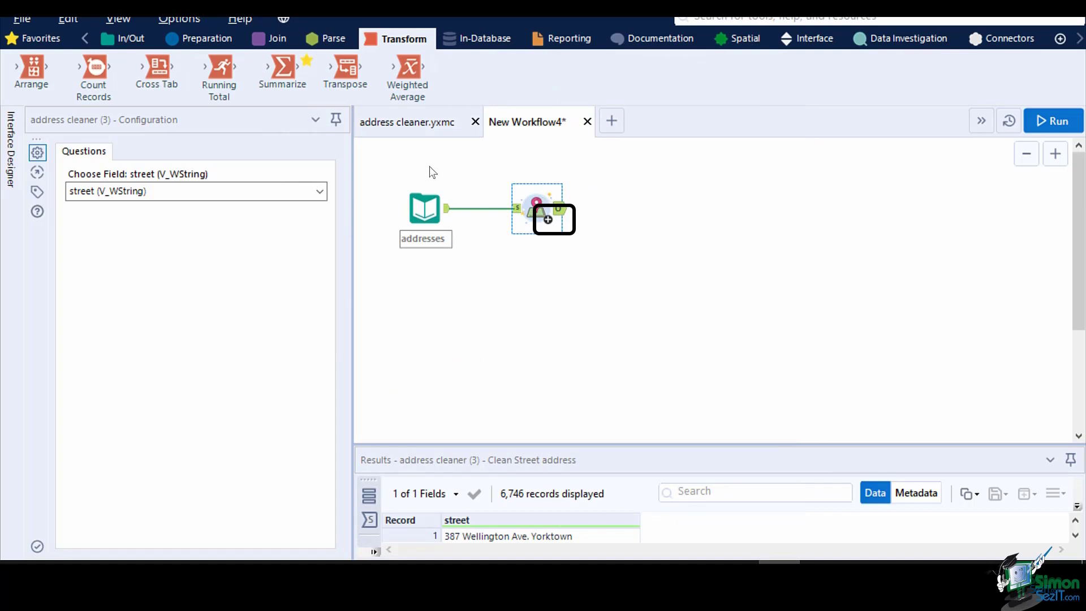
# - Show the address cleaner tool's actions, then view New Workflow6 with its four badged macro tools
pyautogui.rightClick(545, 210)
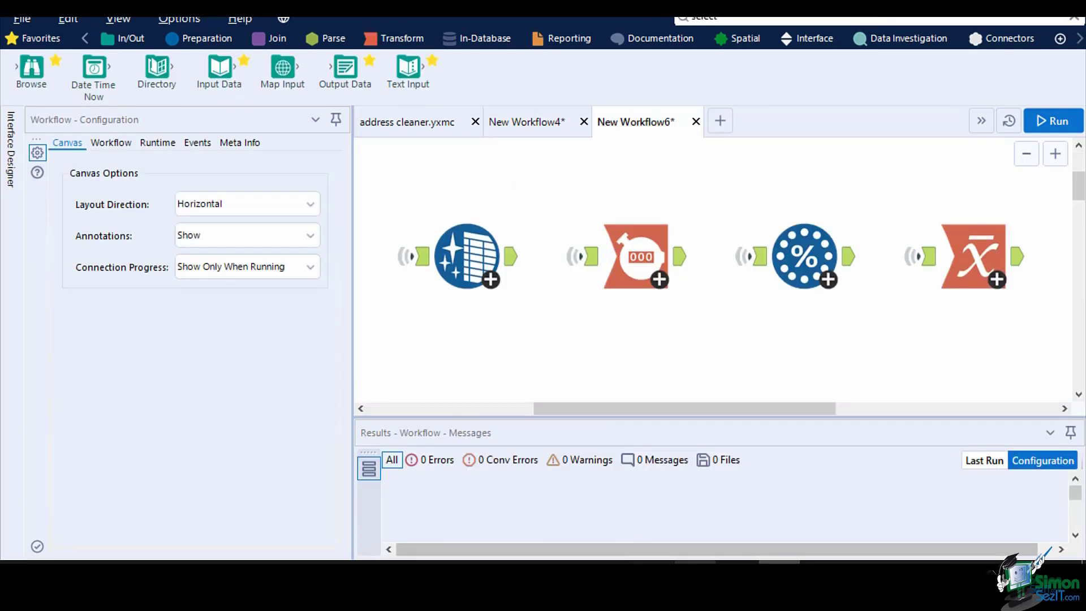
pyautogui.click(754, 486)
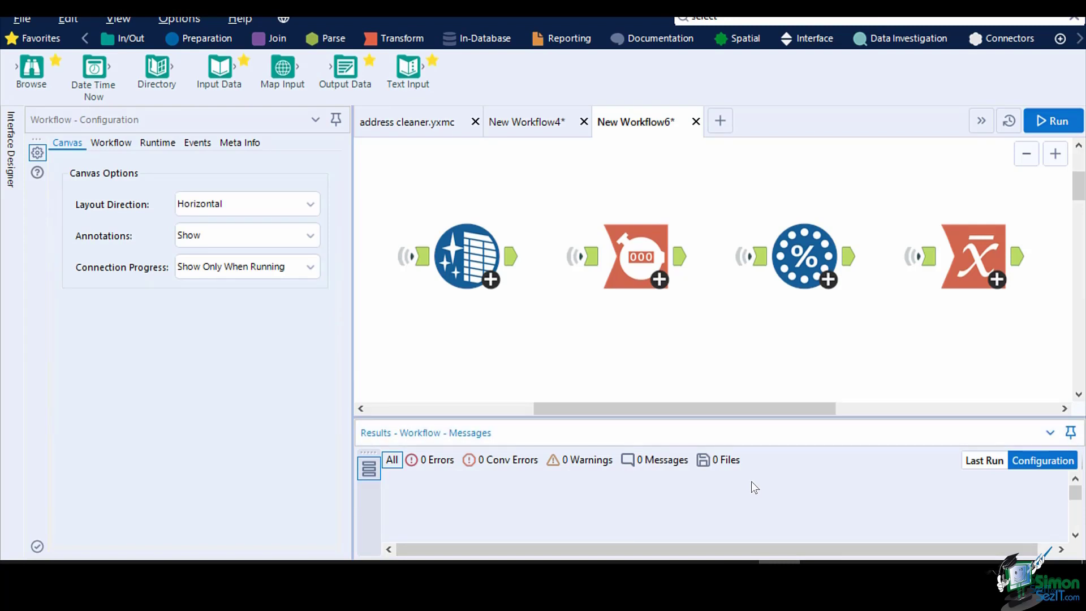